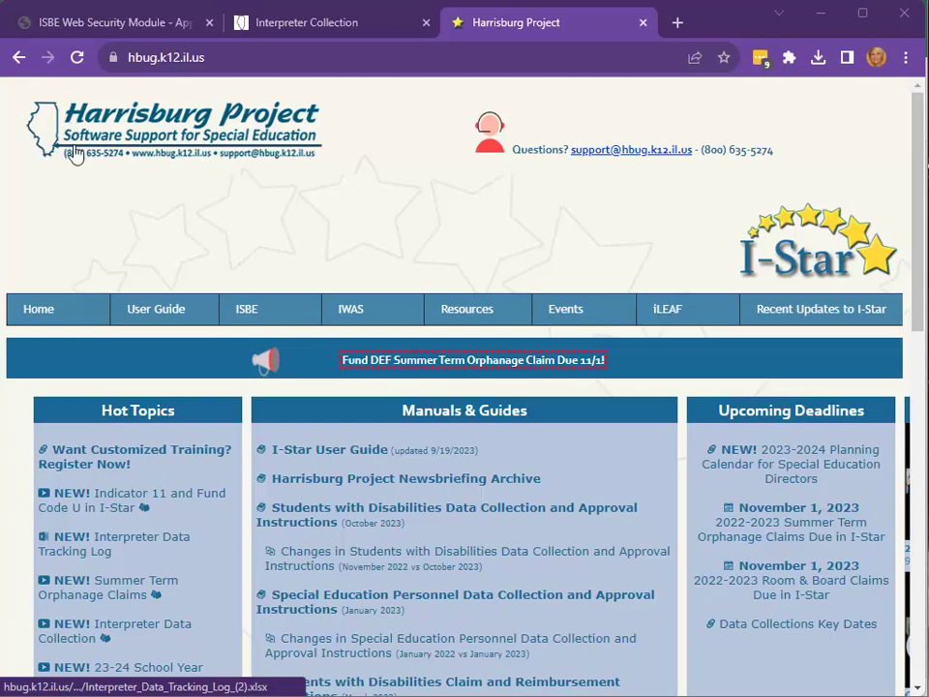
Download the NEW! Interpreter Data Tracking Log spreadsheet from the Hot Topics list
click(100, 547)
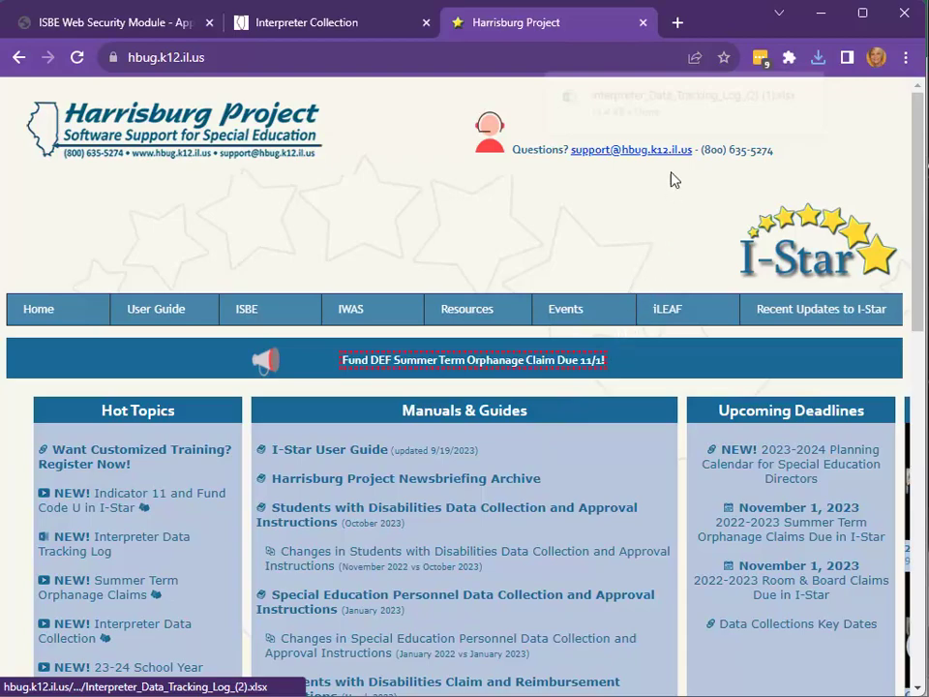
Open the downloaded Training_Interpreter_Data_Tracking_Log workbook and enable editing
click(677, 114)
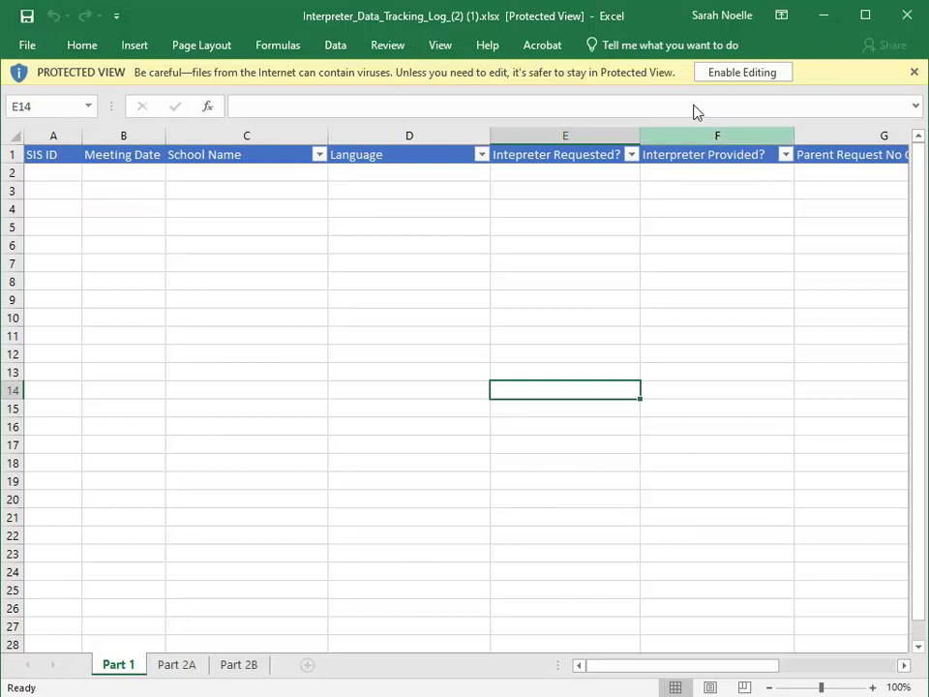
click(735, 76)
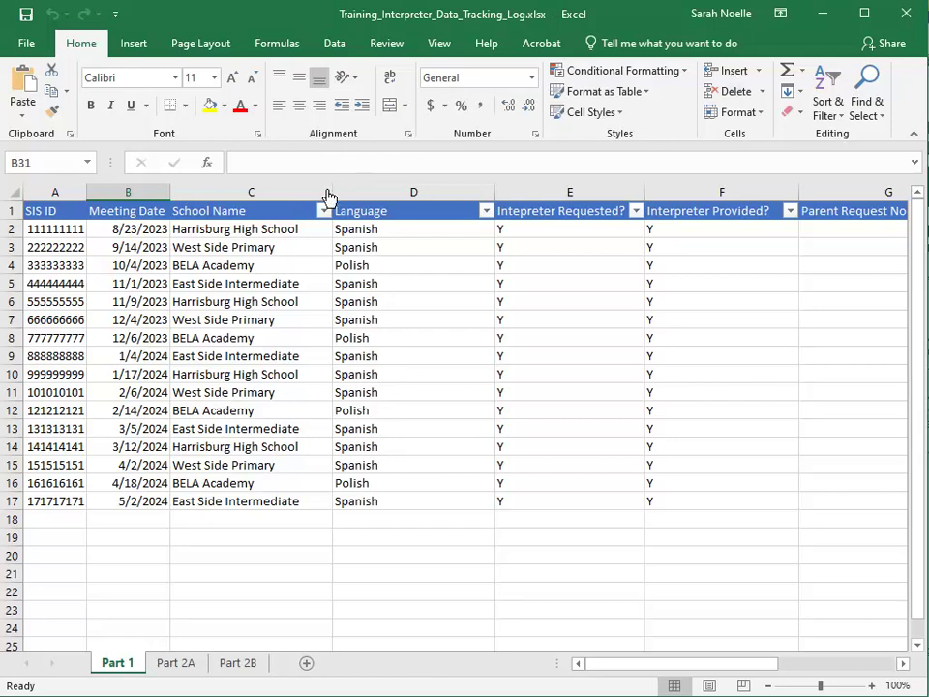
Filter Part 1's School Name column to show only Harrisburg High School
click(324, 214)
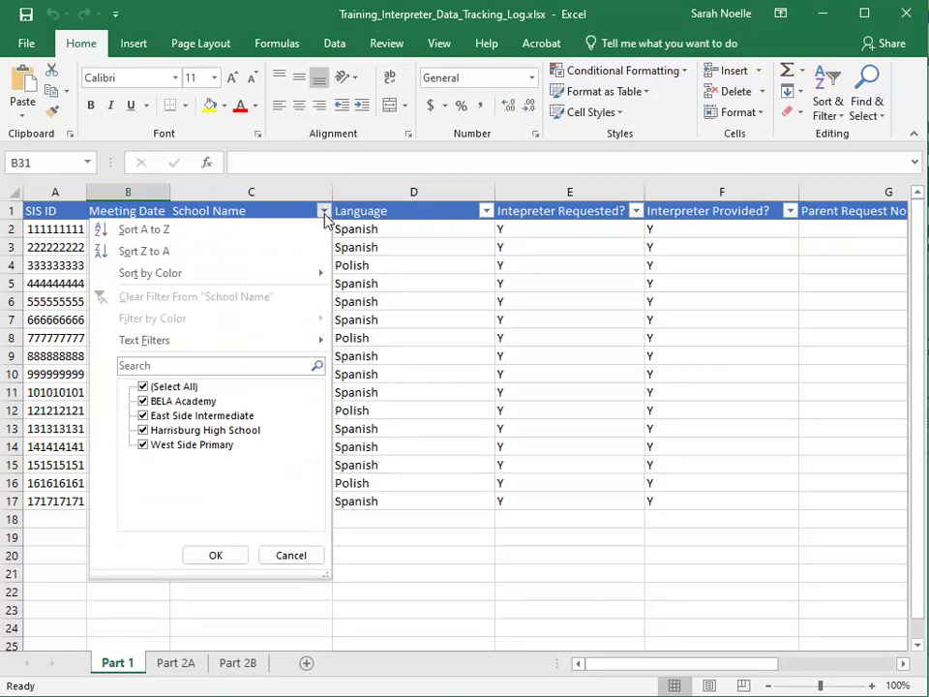
click(143, 387)
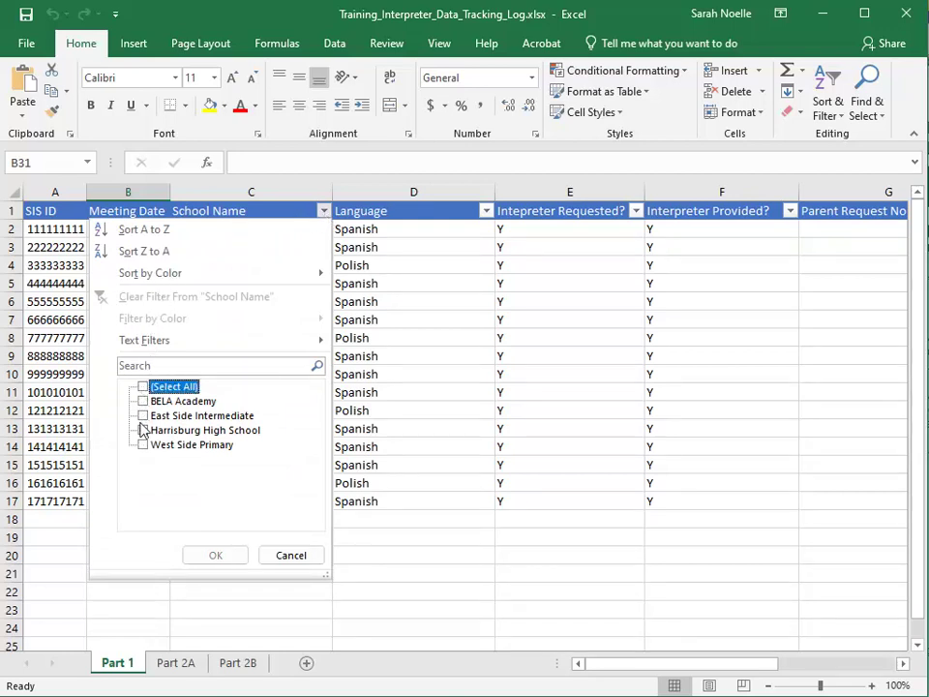
click(142, 431)
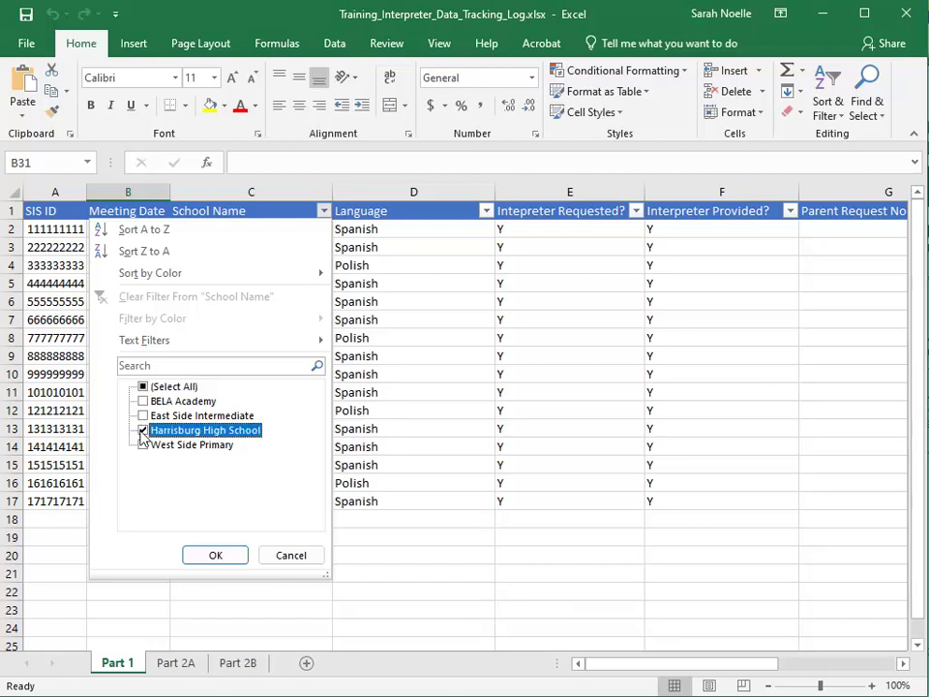
click(207, 557)
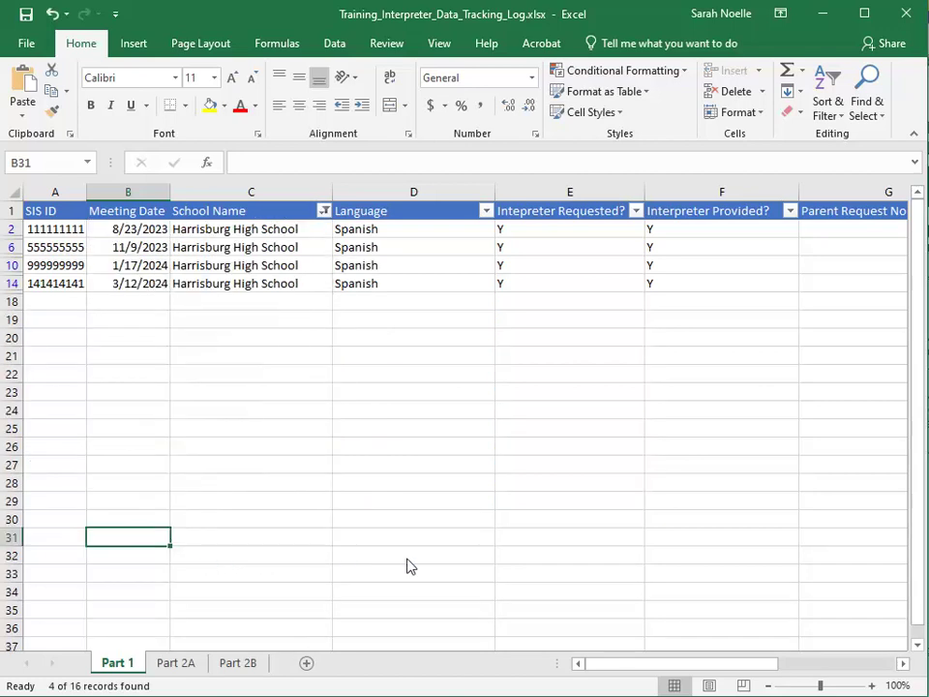
Count the interpreter-requested and interpreter-provided entries in columns E and F for the four meetings
click(902, 663)
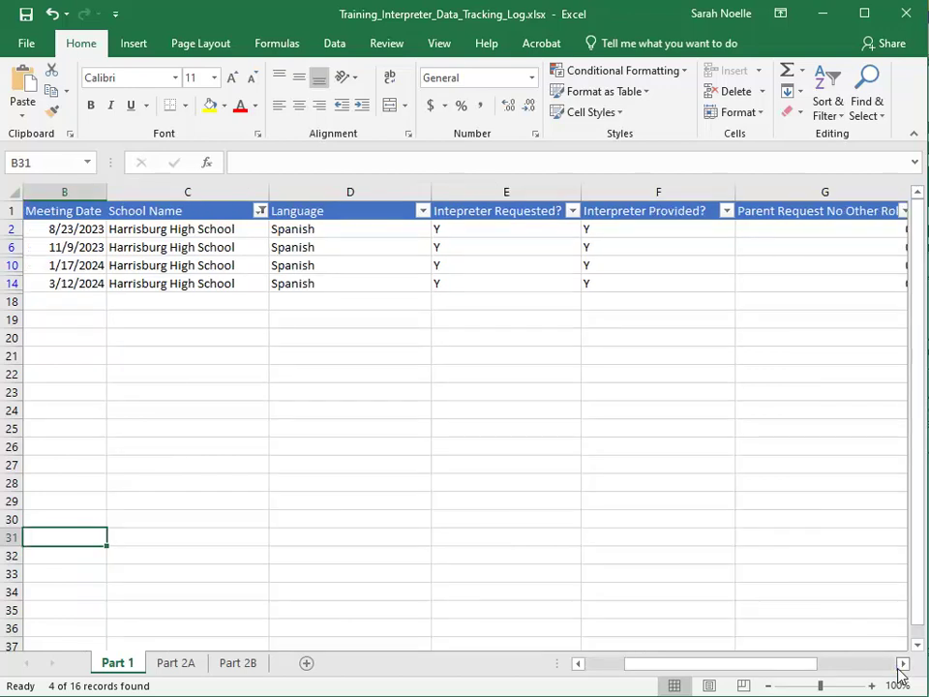
click(900, 665)
click(900, 665)
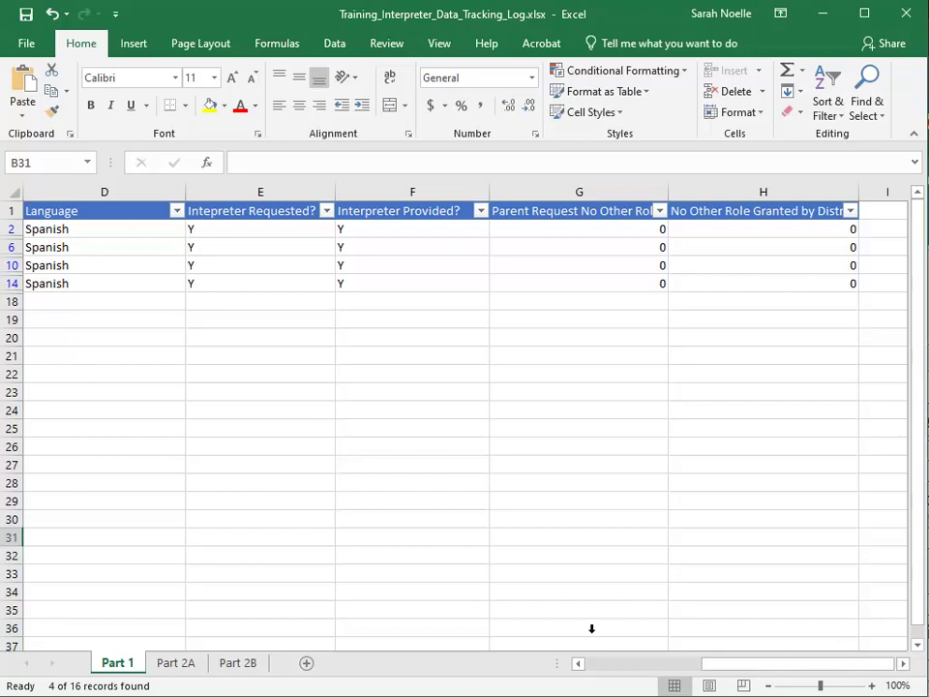
click(250, 191)
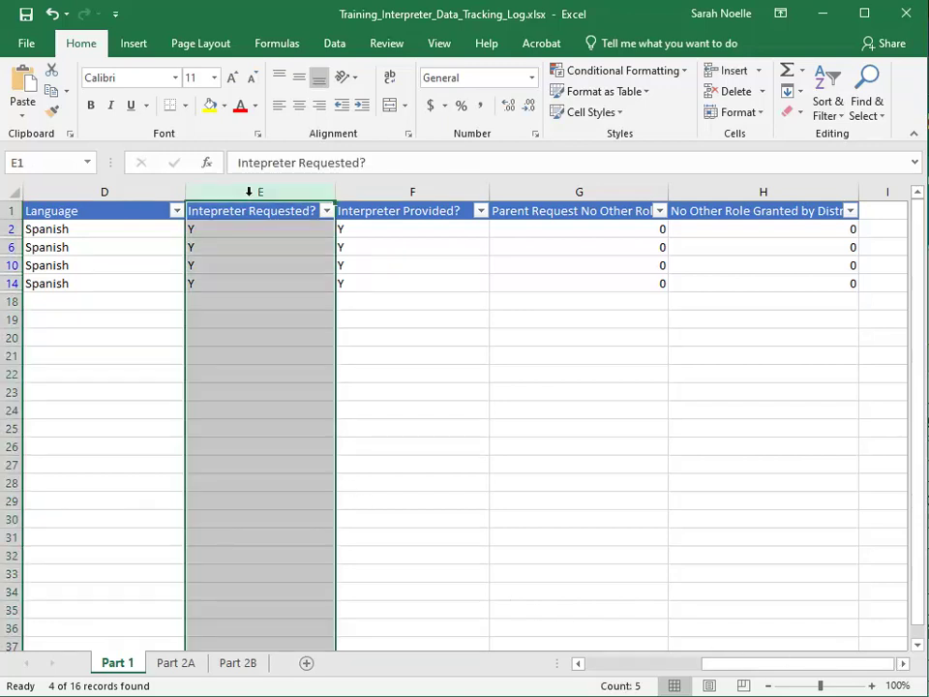
click(375, 191)
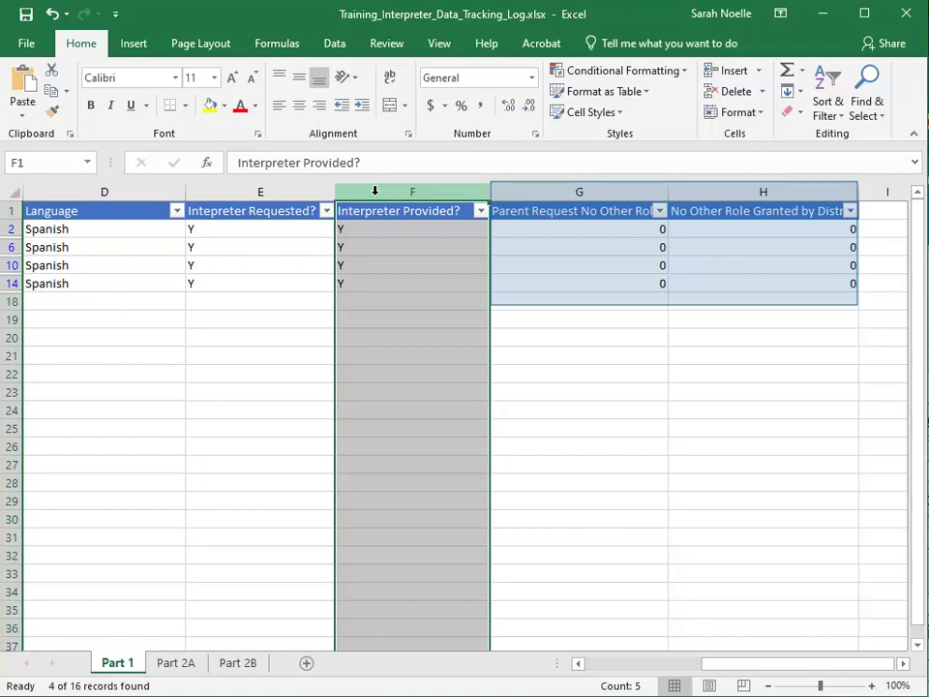
key(alt+Tab)
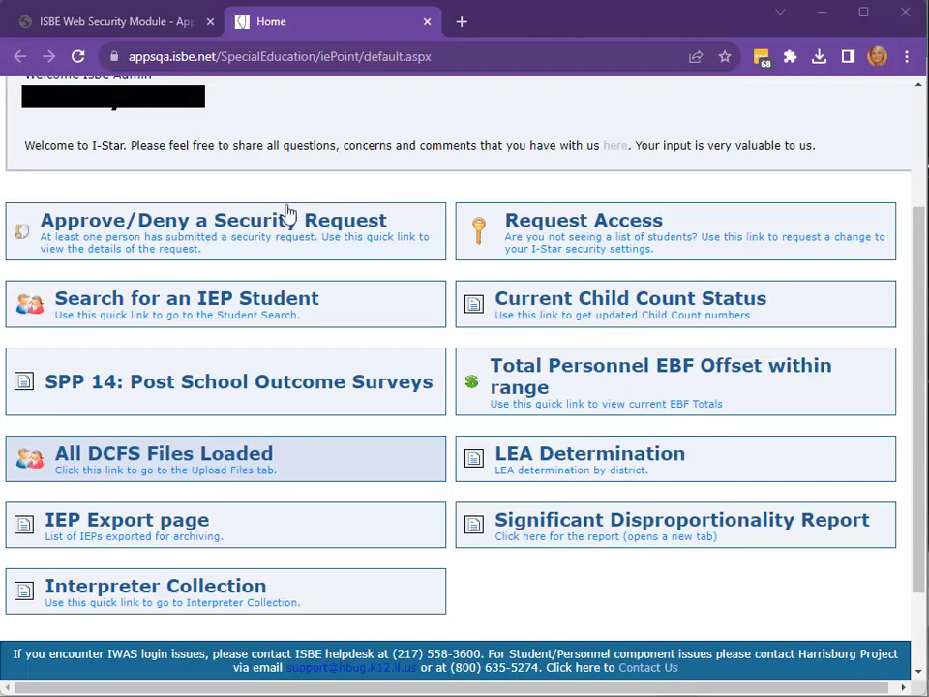
Open Interpreter Collection and set the 2023-2024 Resident District to Harrisburg CUSD 3
click(77, 595)
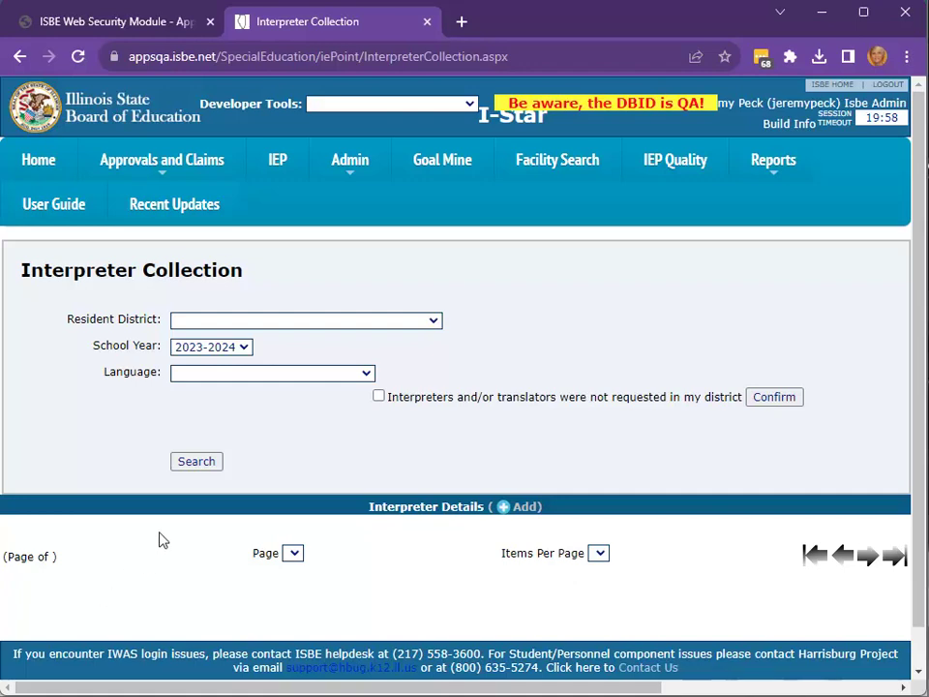
click(198, 323)
text(harr)
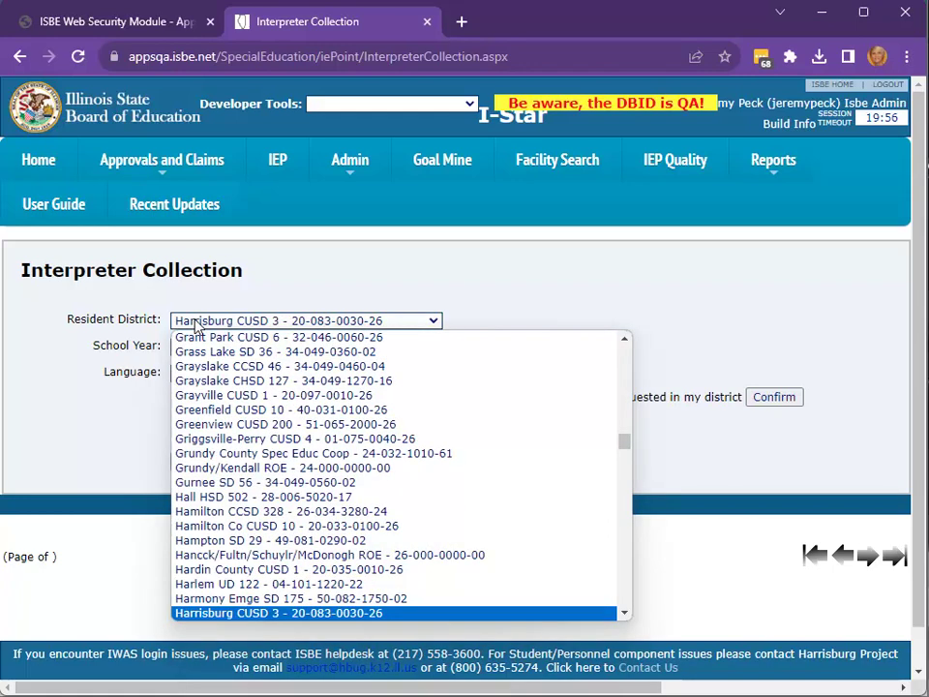
key(Return)
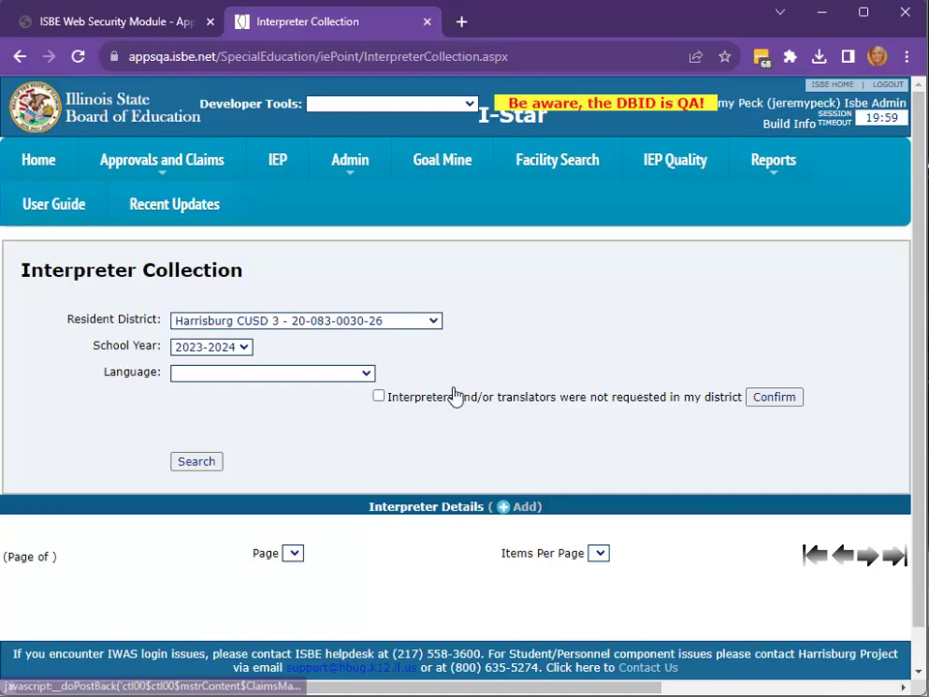
Add a new interpreter record for Harrisburg High School with language Spanish
click(504, 507)
key(ctrl+minus)
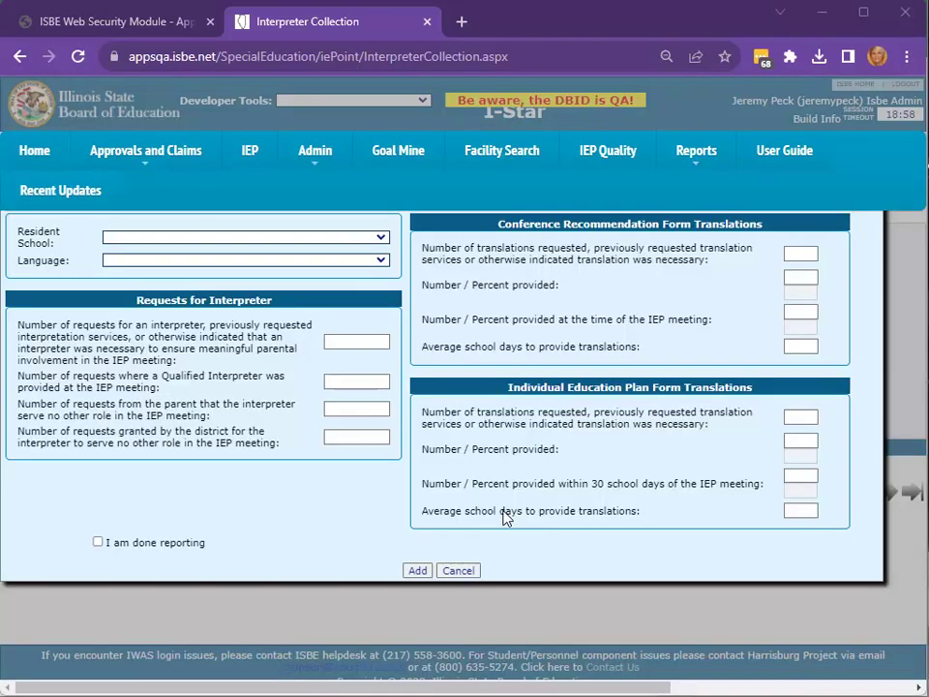
click(245, 238)
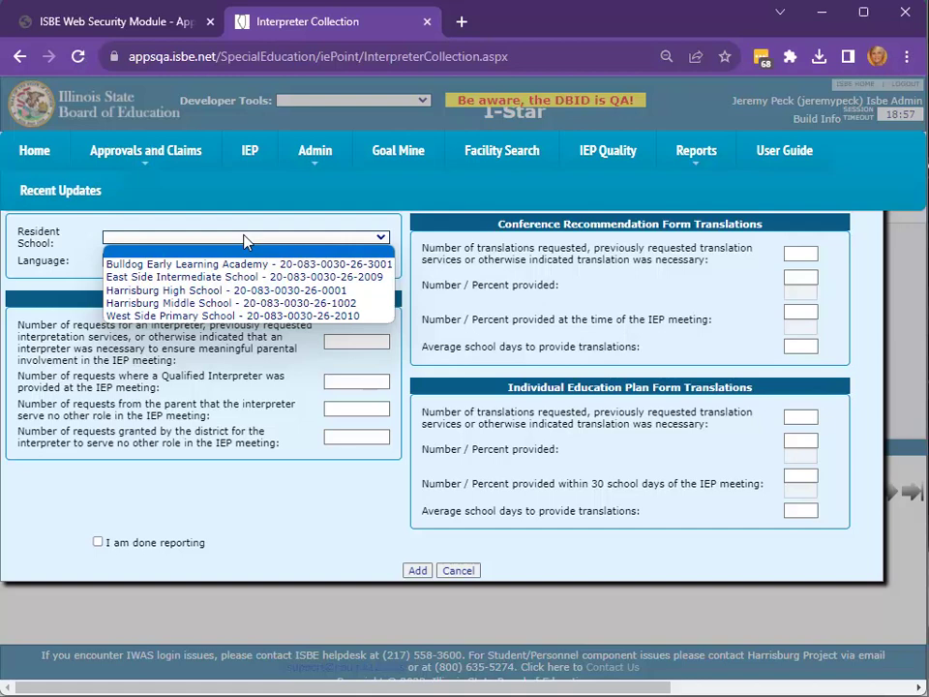
click(243, 290)
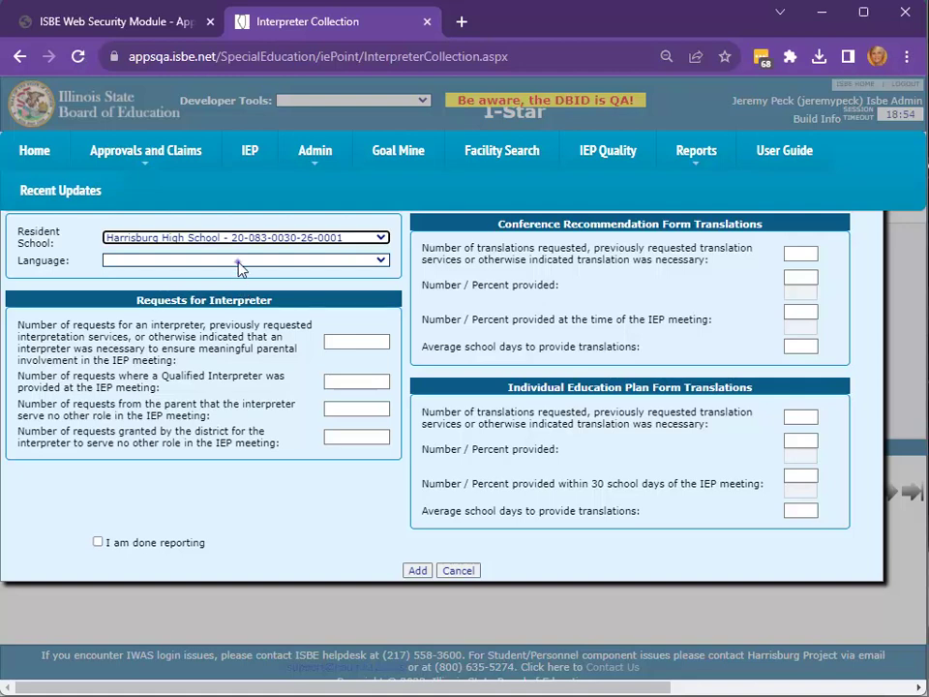
click(239, 261)
text(sp)
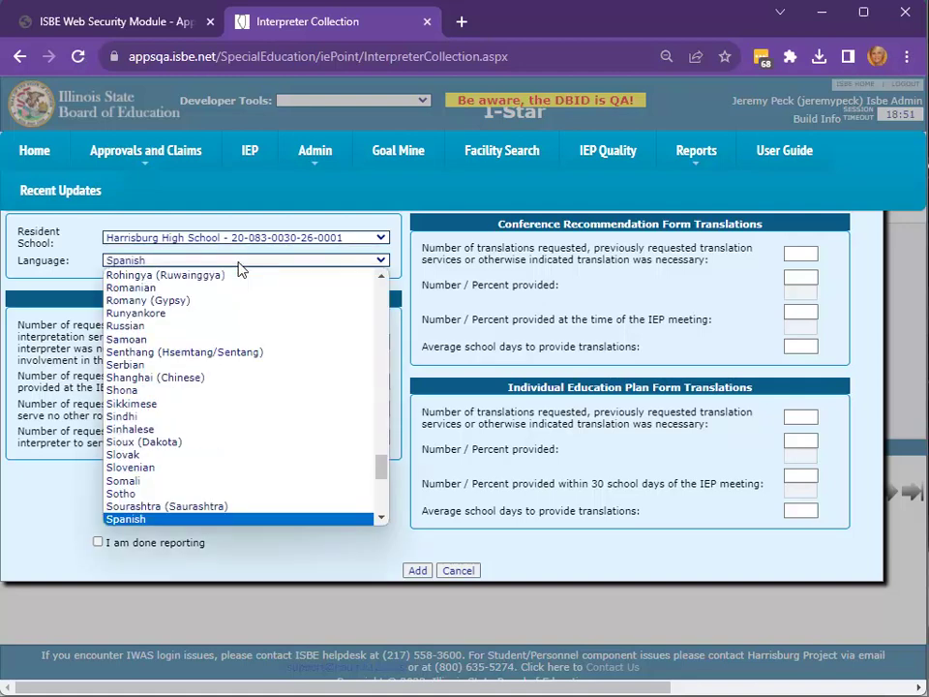
key(Return)
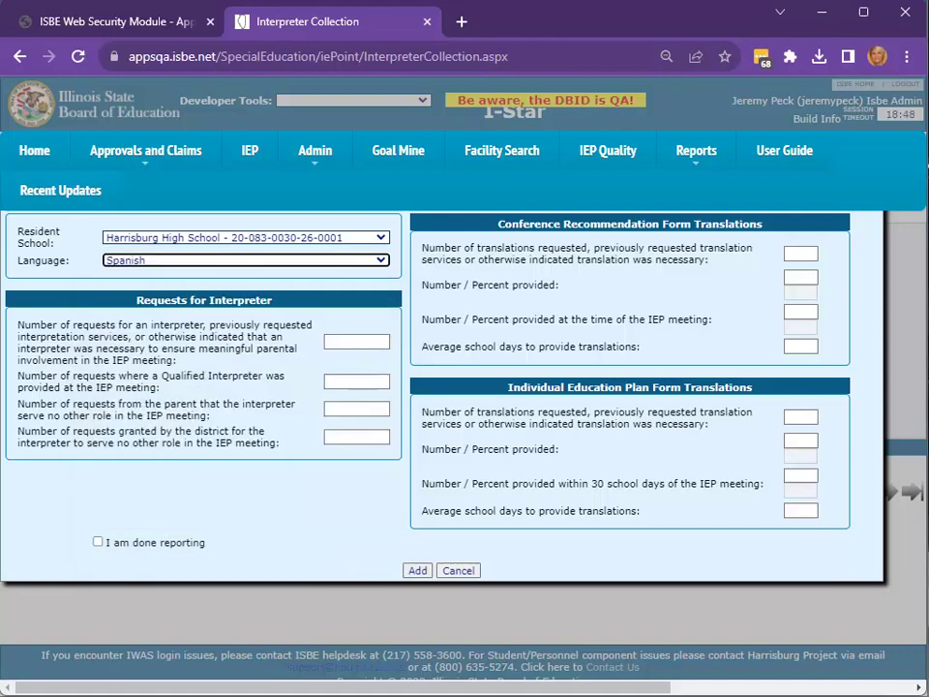
Enter interpreter counts 4 requested, 4 qualified provided, 0 and 0 for parent no-other-role fields
key(Tab)
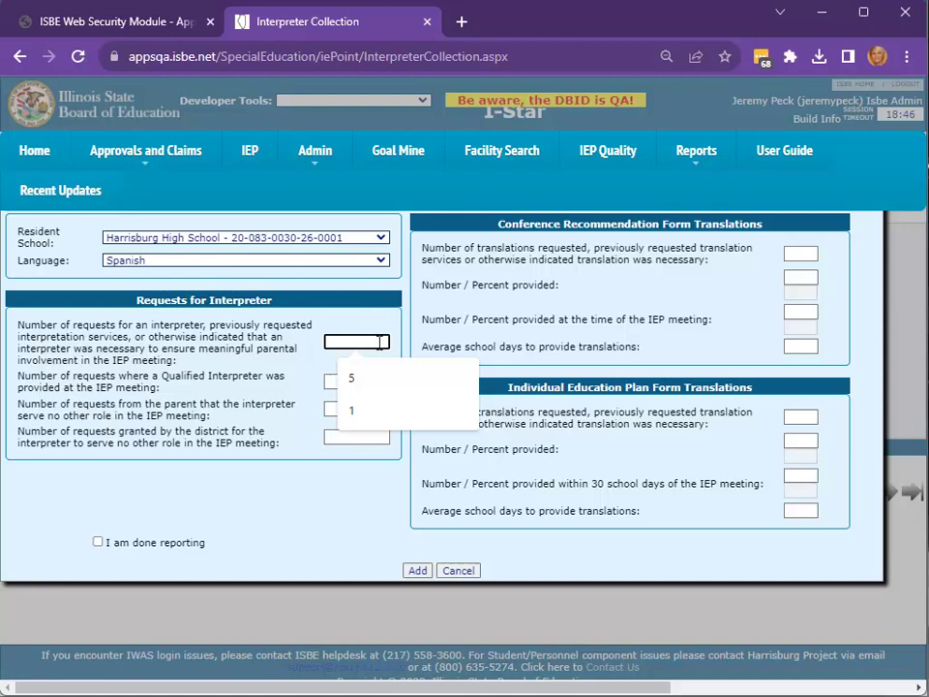
text(4)
key(Tab)
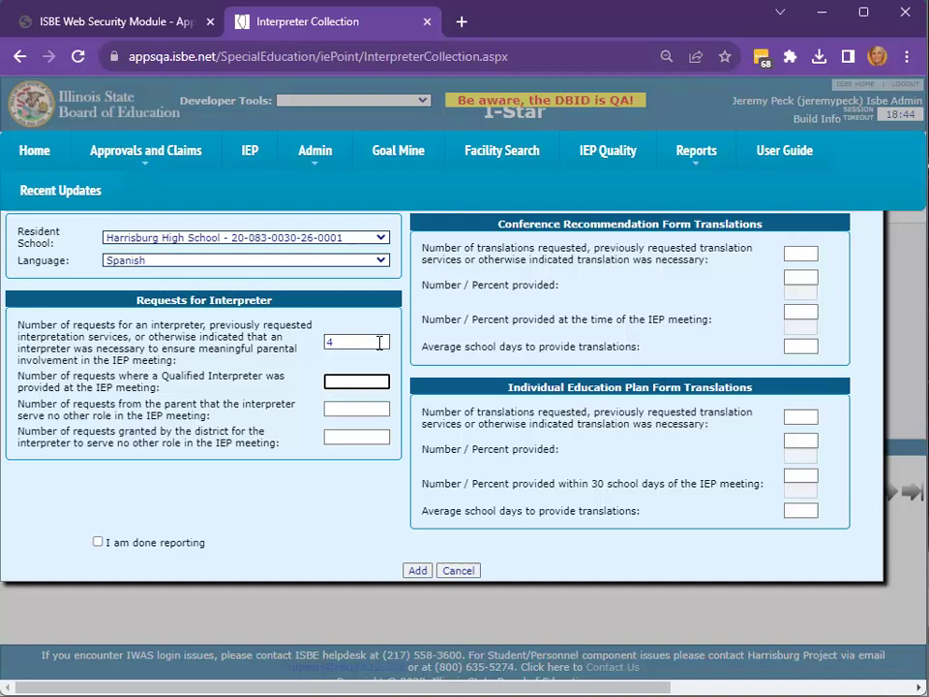
text(4)
key(Tab)
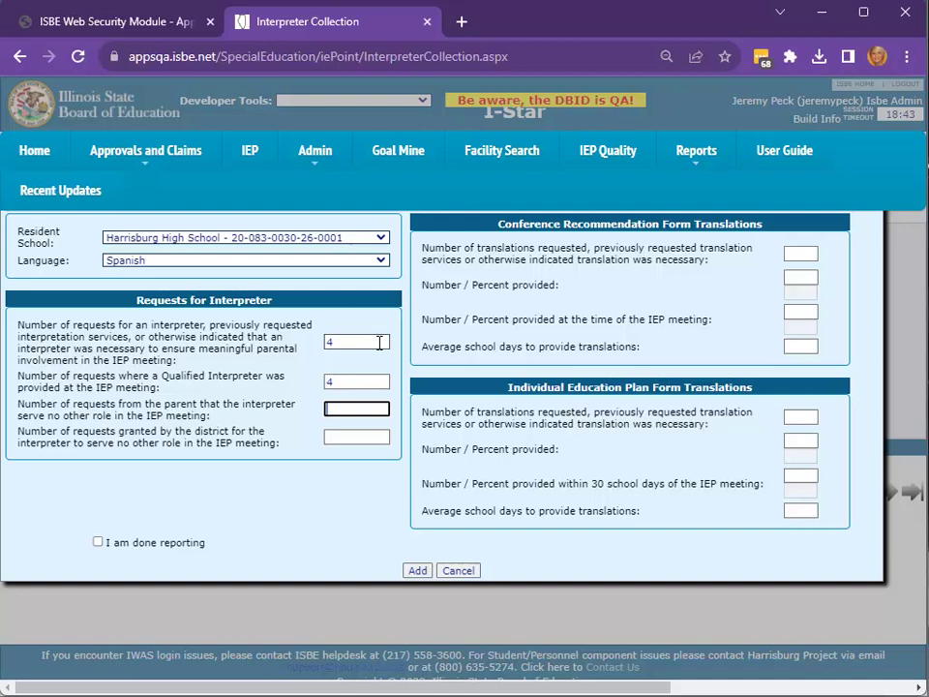
text(0)
key(Tab)
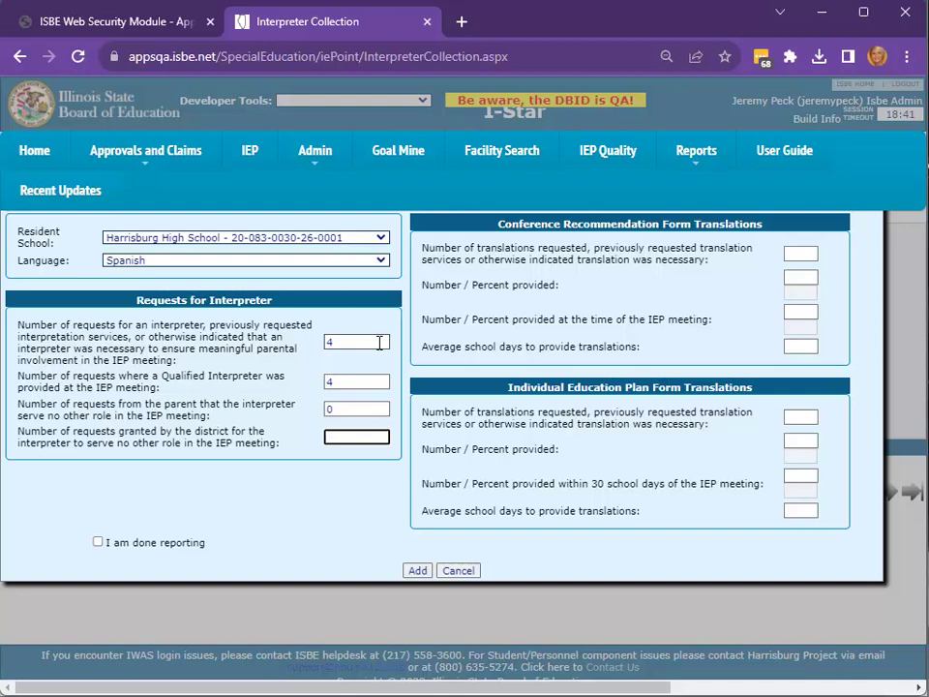
text(0)
key(Tab)
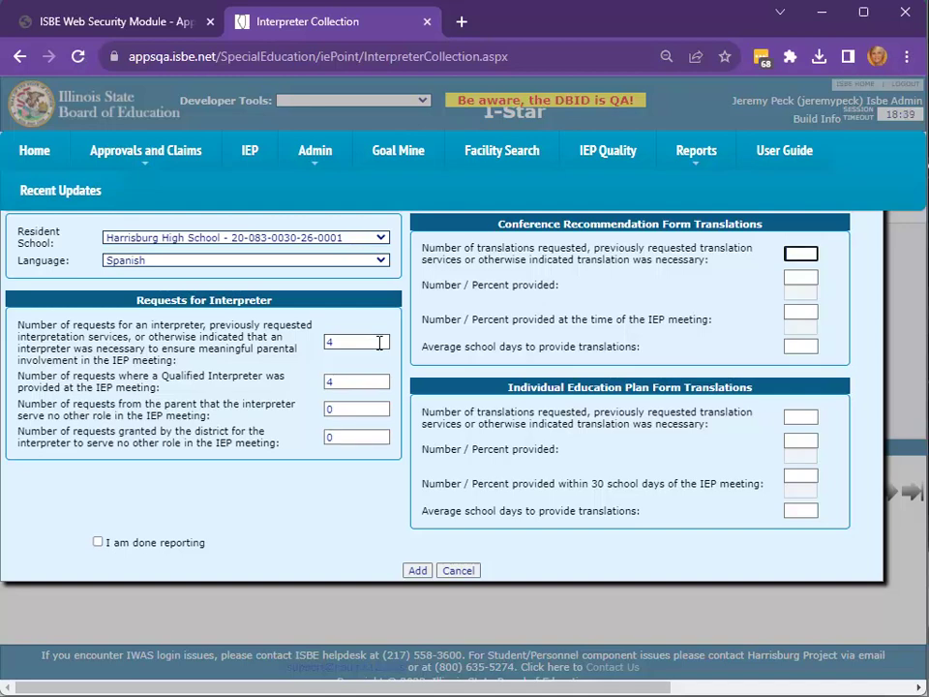
key(alt+Tab)
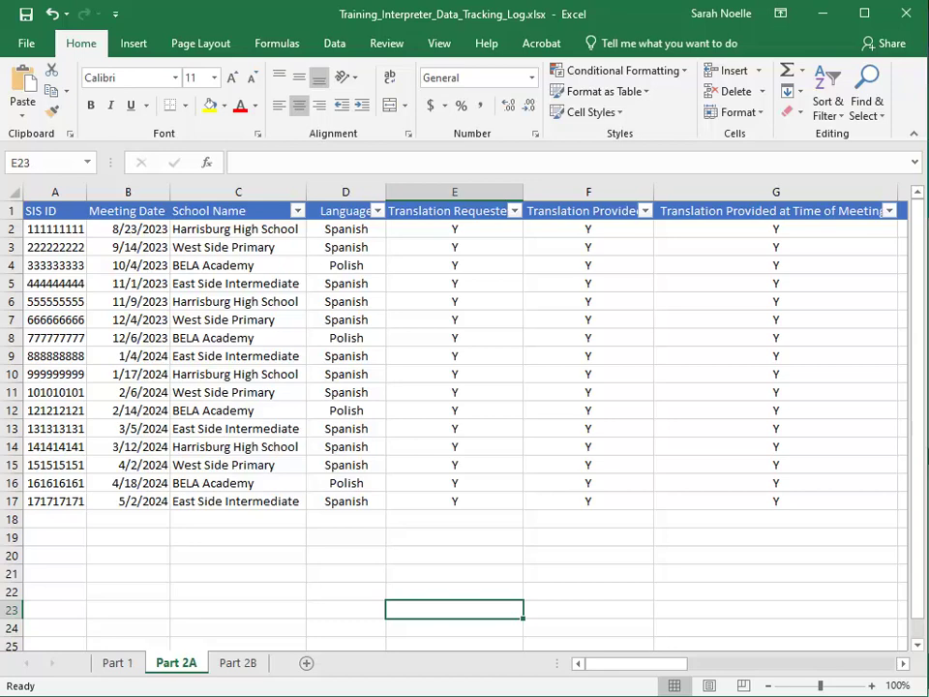
Filter Part 2A's School Name column to show only Harrisburg High School
click(297, 211)
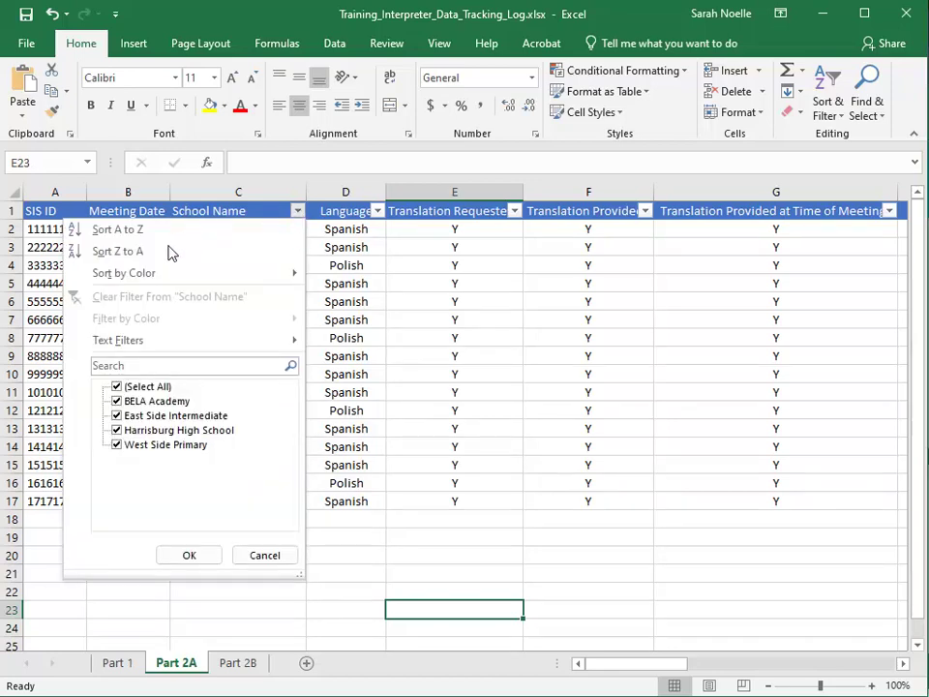
click(117, 388)
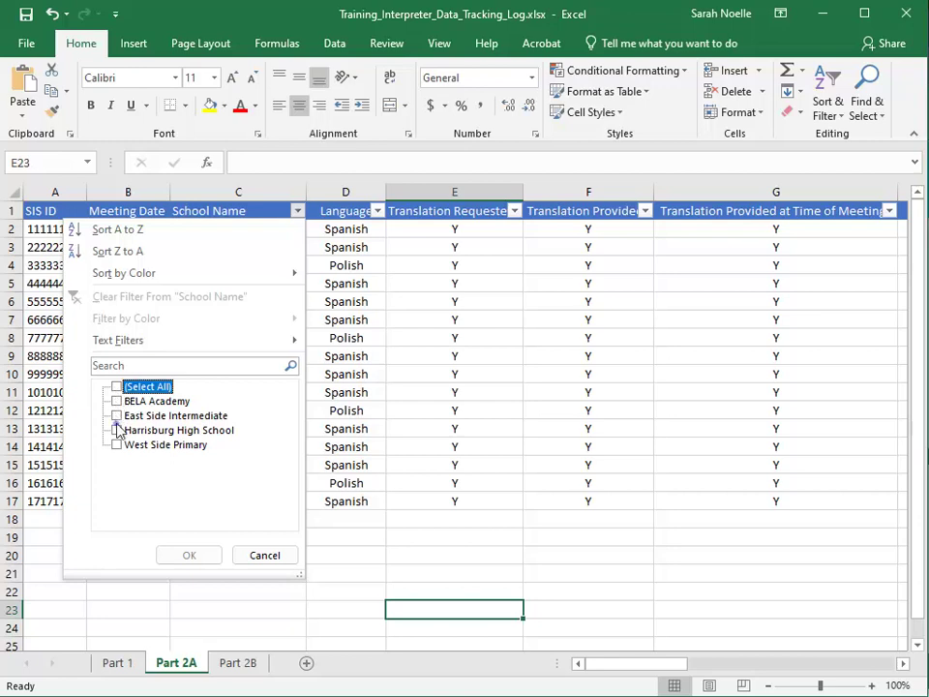
click(116, 430)
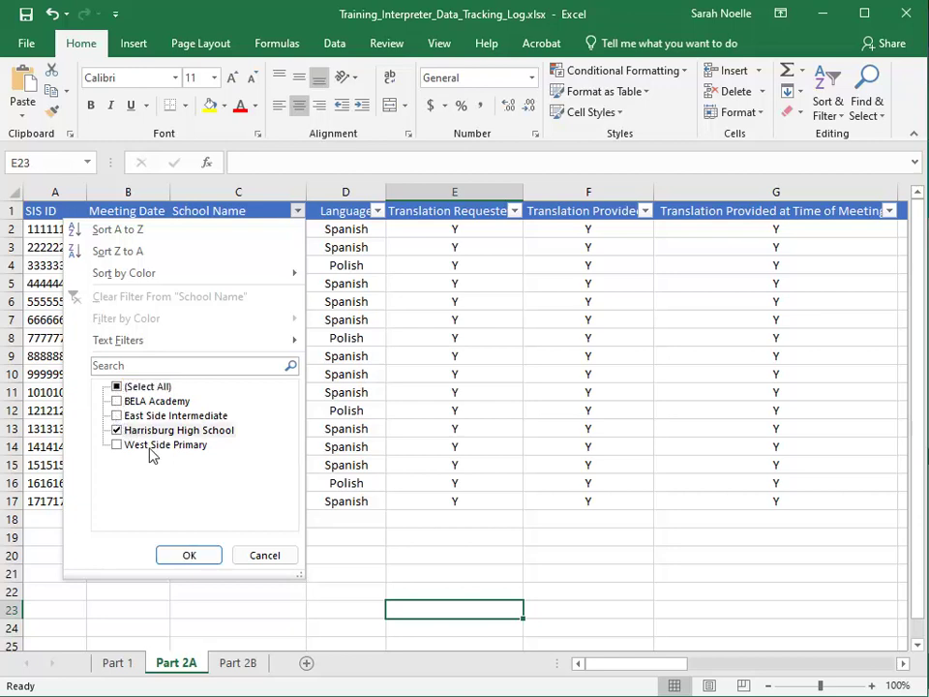
click(167, 549)
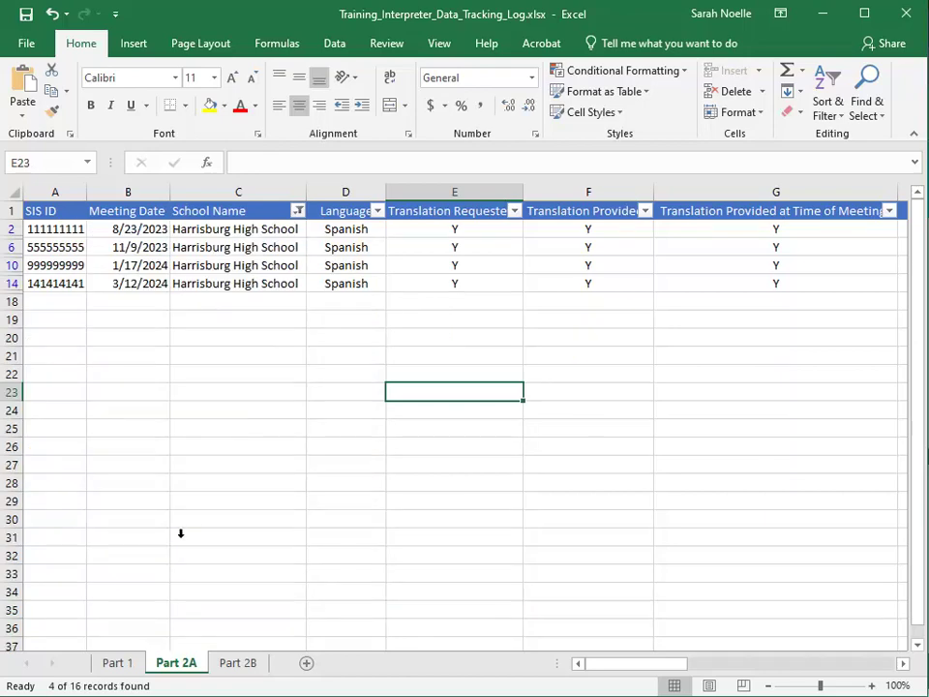
Review the School Name, Language, Translation Requested and Translation Provided columns for the four rows
click(238, 190)
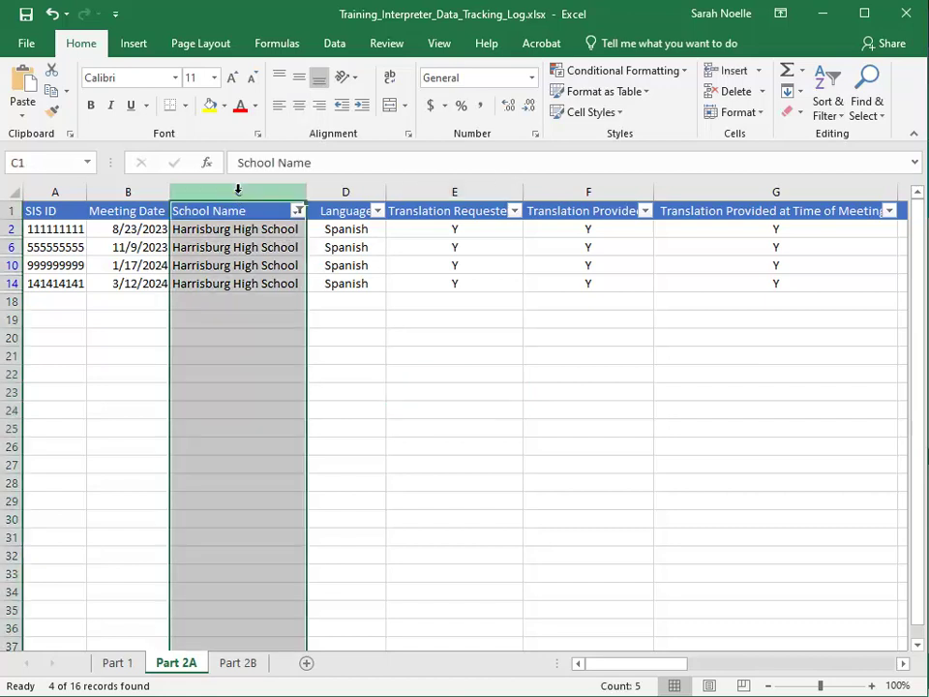
click(331, 193)
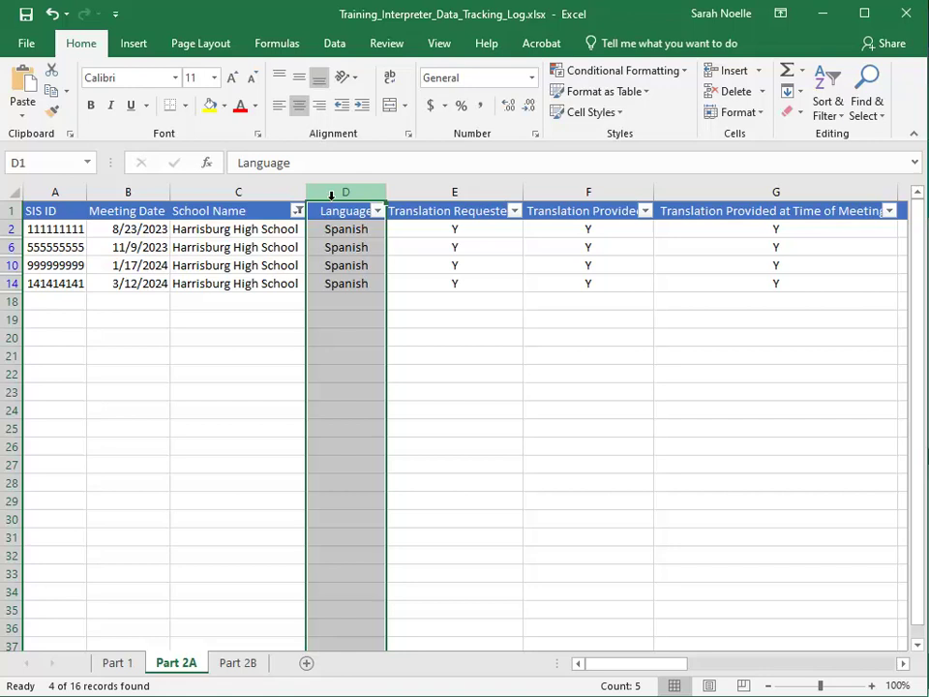
click(429, 185)
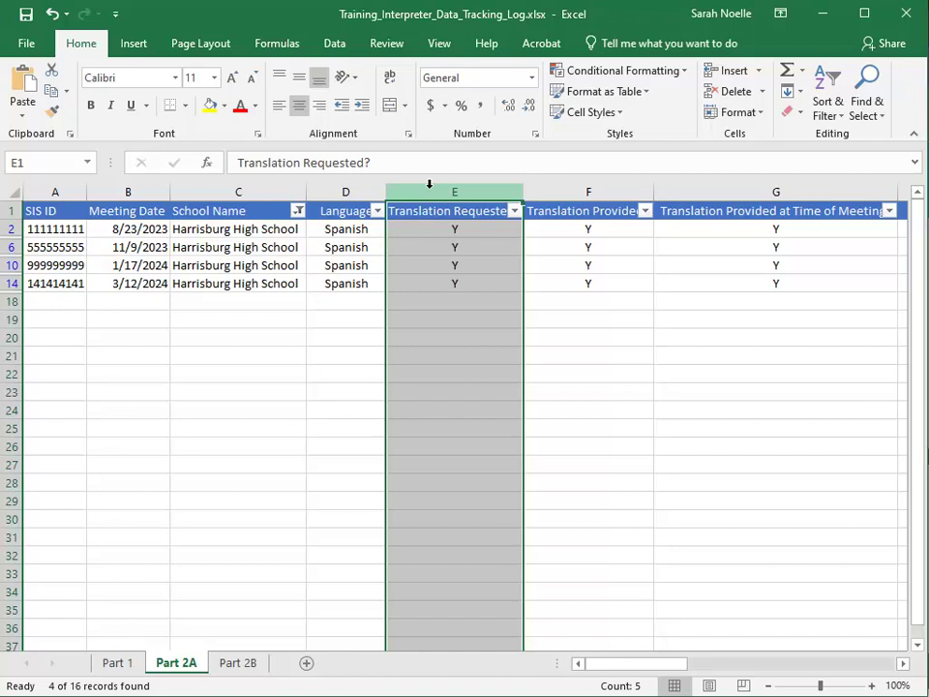
click(539, 190)
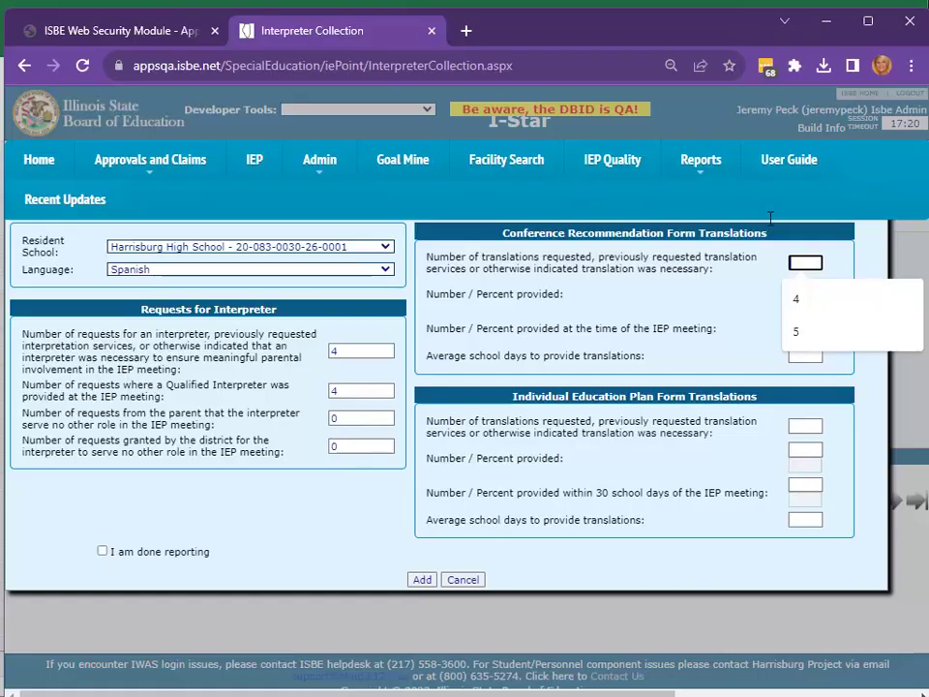
Record 4 conference recommendation translations requested and 4 provided
text(4)
key(Tab)
text(4)
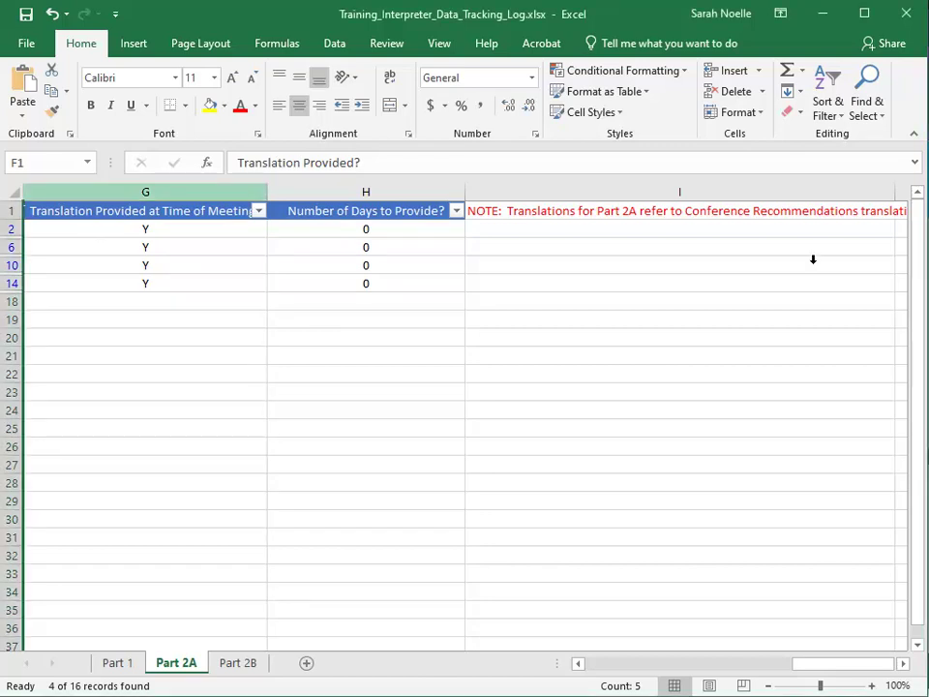
Check the time-of-meeting (Y) and days-to-provide (0) columns for the four Part 2A rows
click(170, 184)
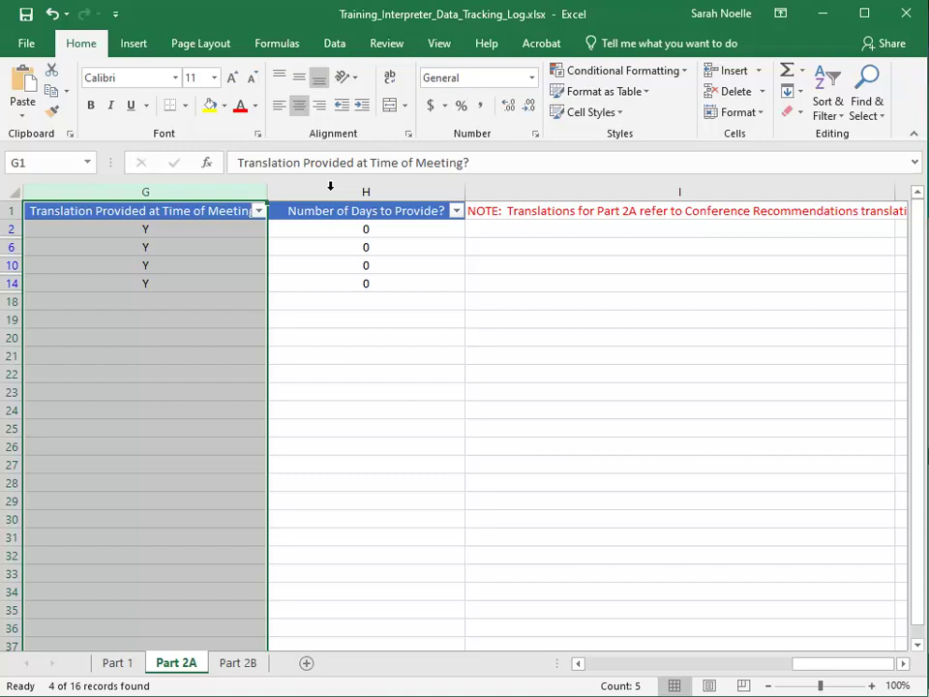
click(330, 186)
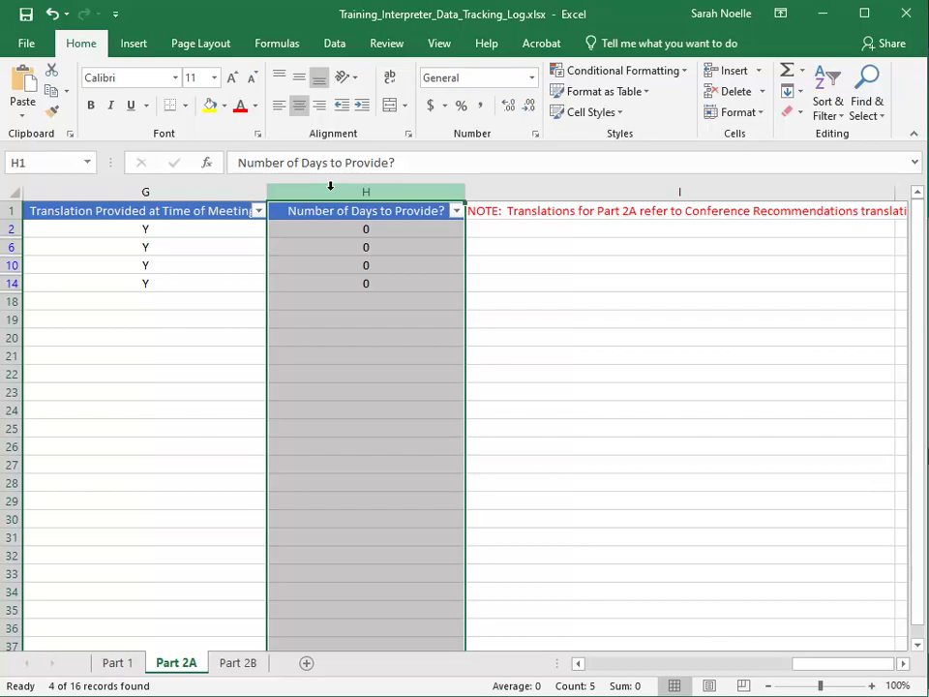
key(alt+Tab)
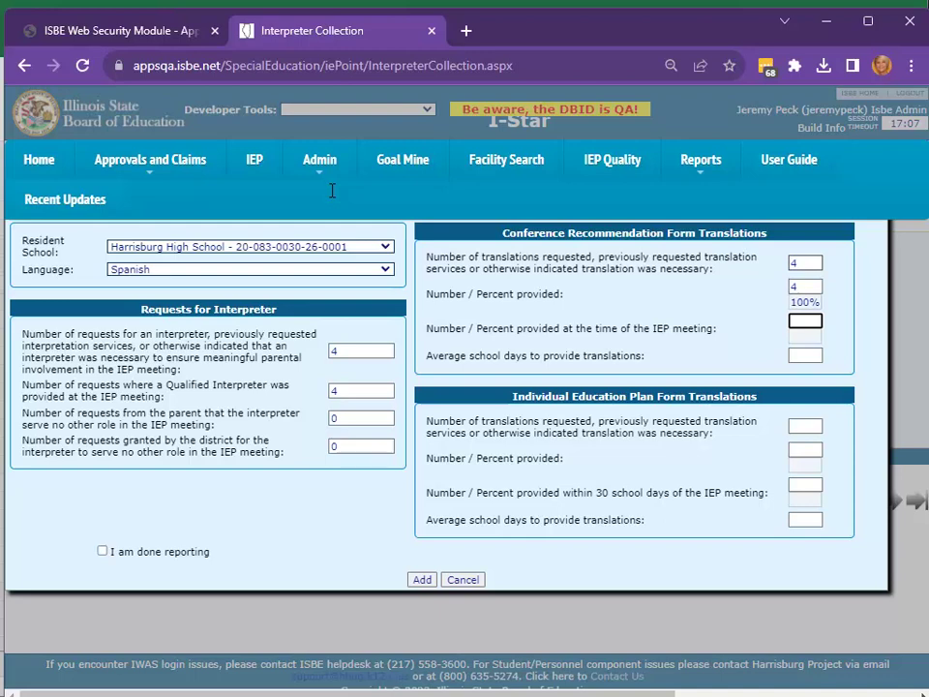
Enter 4 translations provided at the IEP meeting time and 0 average school days
text(4)
key(Tab)
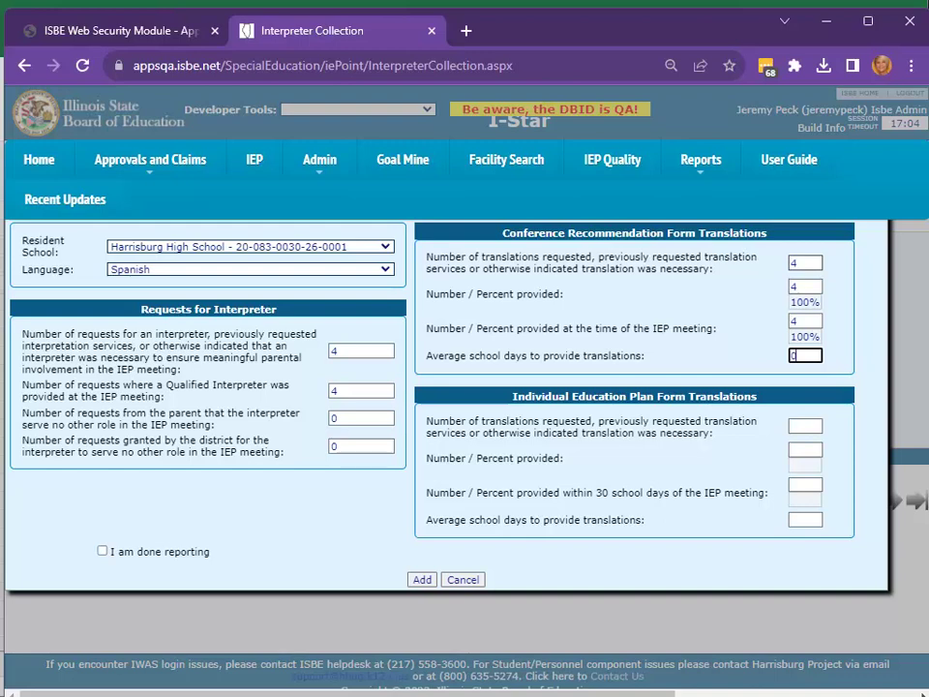
text(0)
key(Tab)
key(alt+Tab)
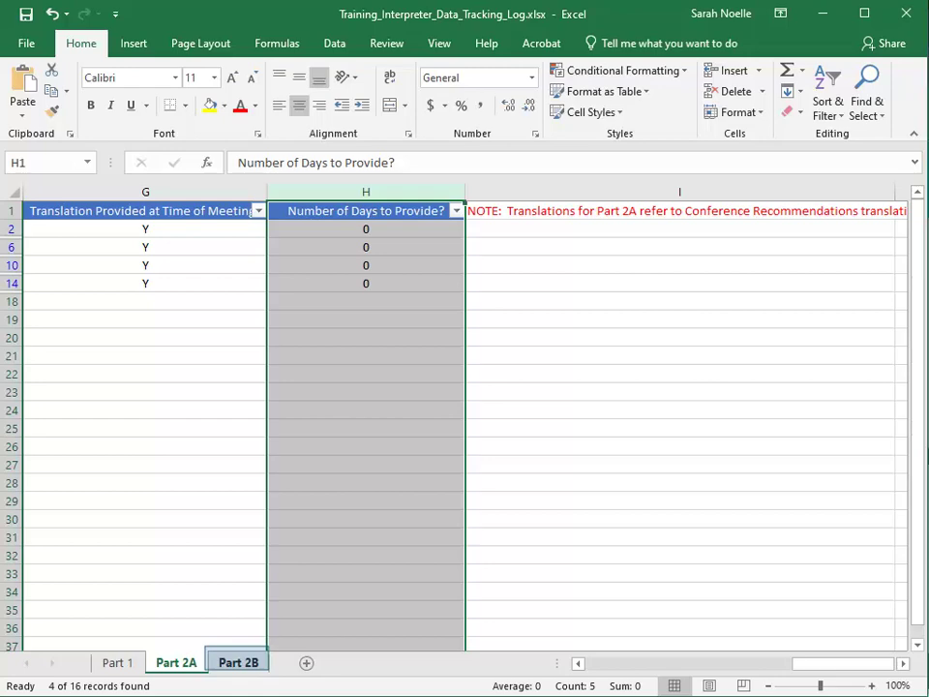
On the Part 2B sheet, filter School Name to Harrisburg High School only
click(238, 662)
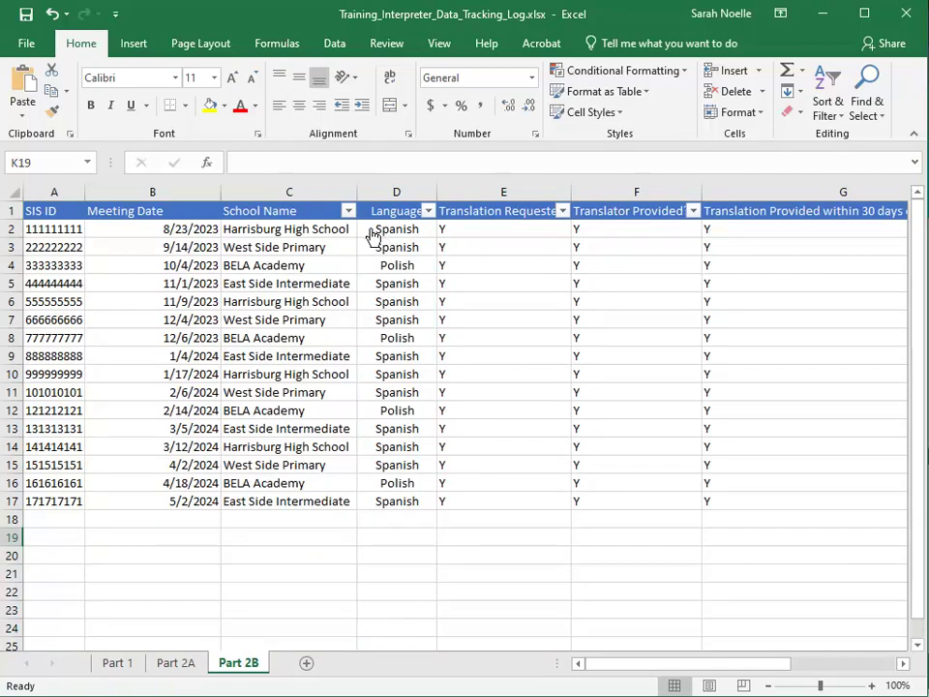
click(350, 212)
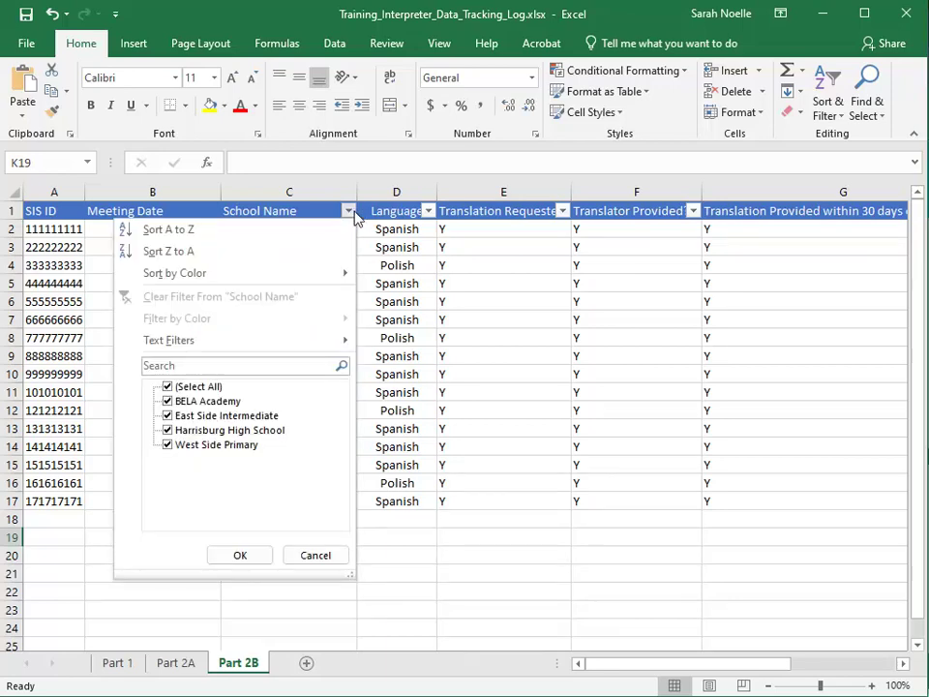
click(167, 387)
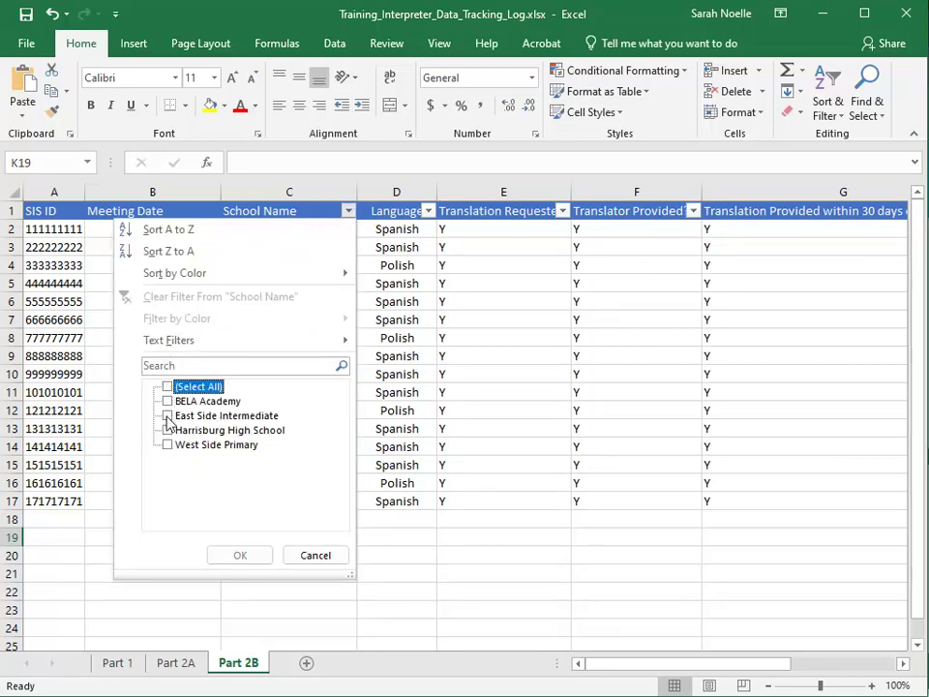
click(168, 431)
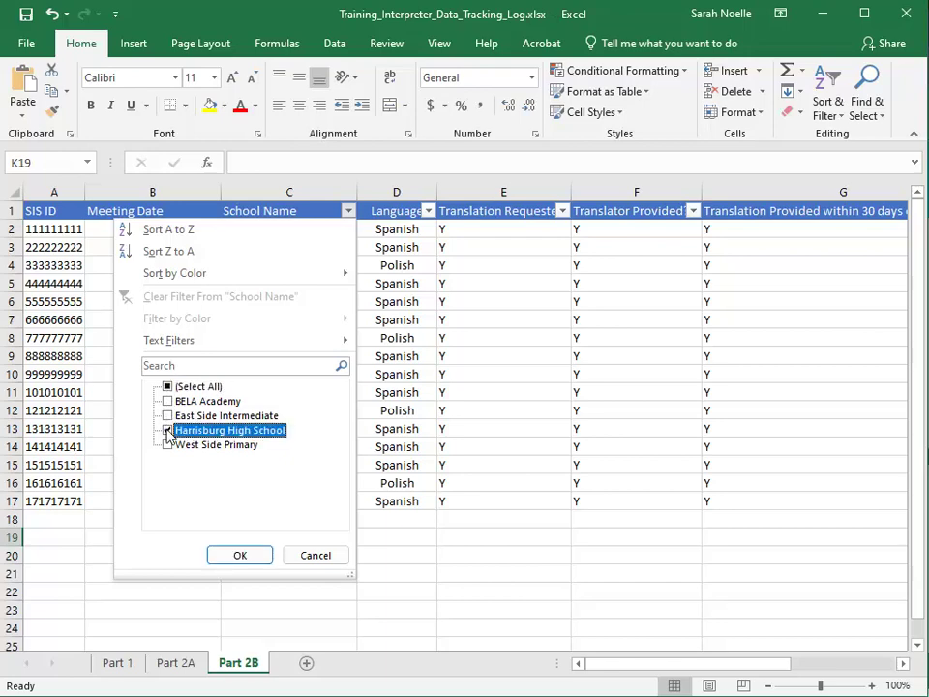
click(238, 555)
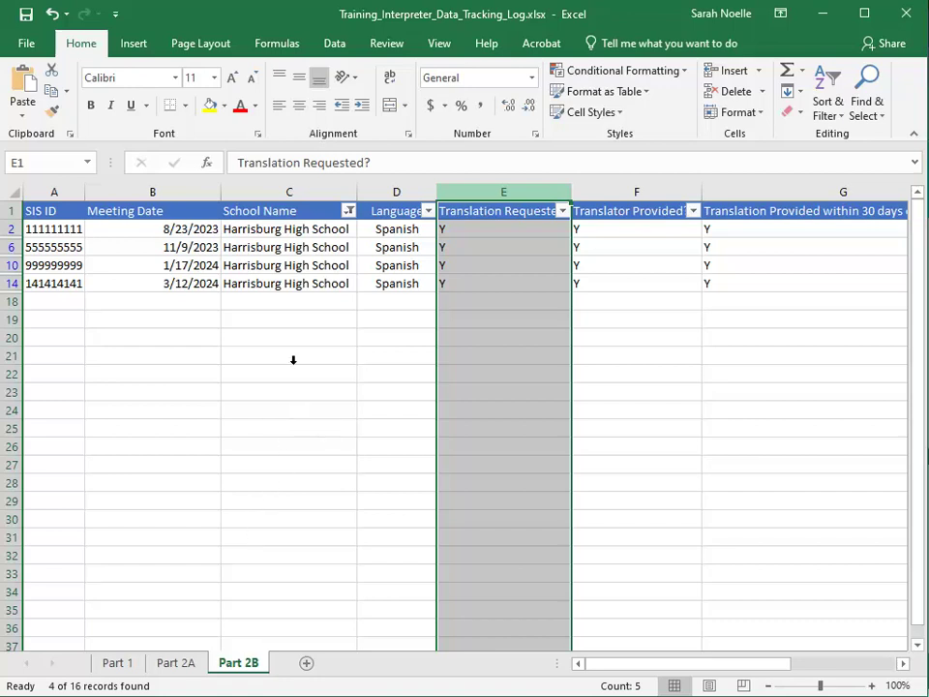
click(363, 193)
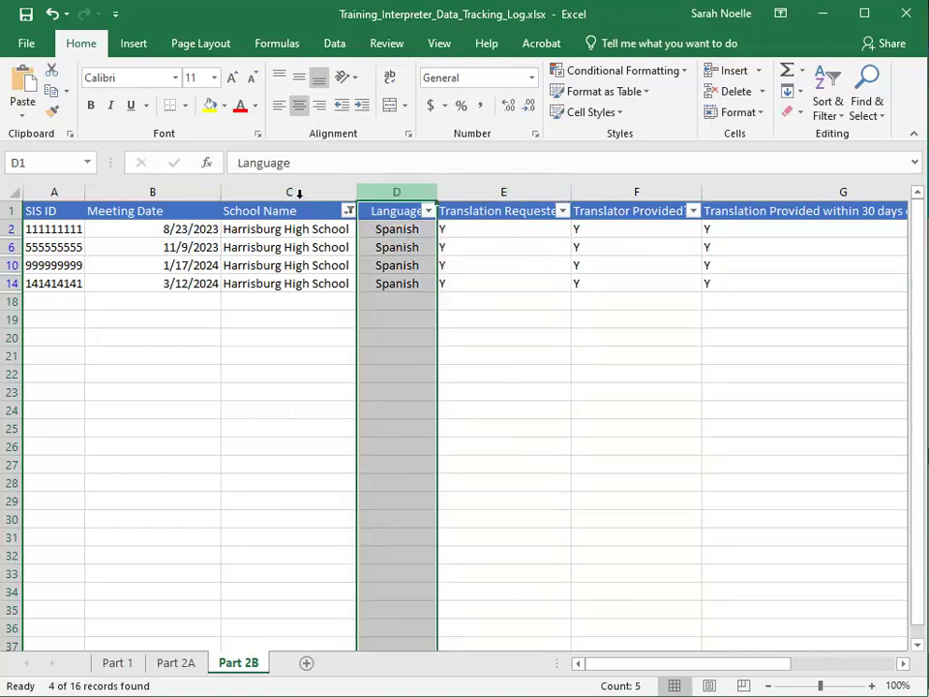
click(484, 192)
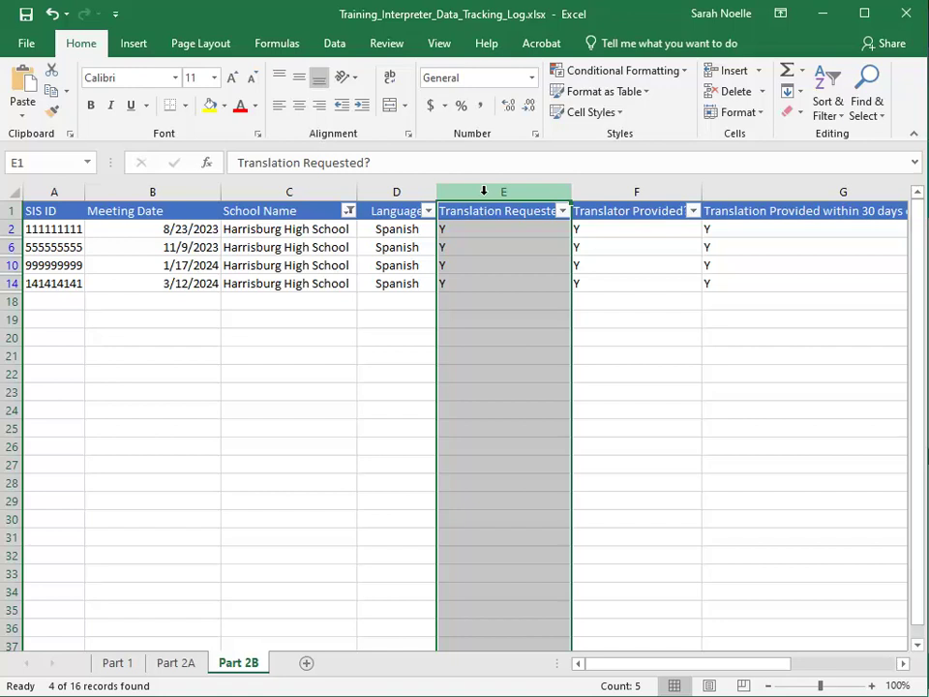
click(595, 187)
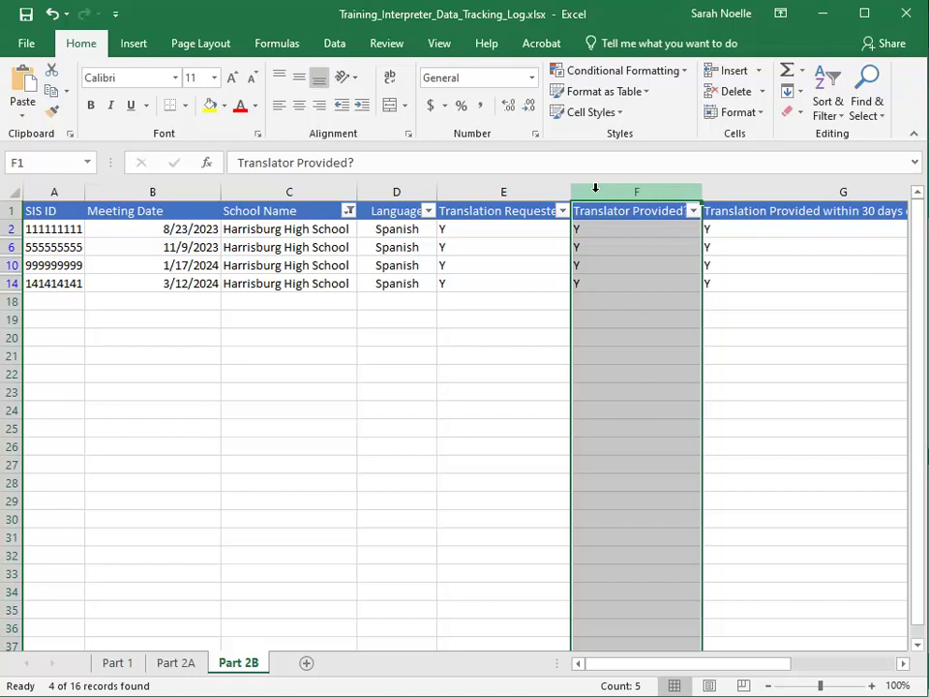
Back in the I-Star form, enter 4 IEP translations requested and 4 provided
key(alt+Tab)
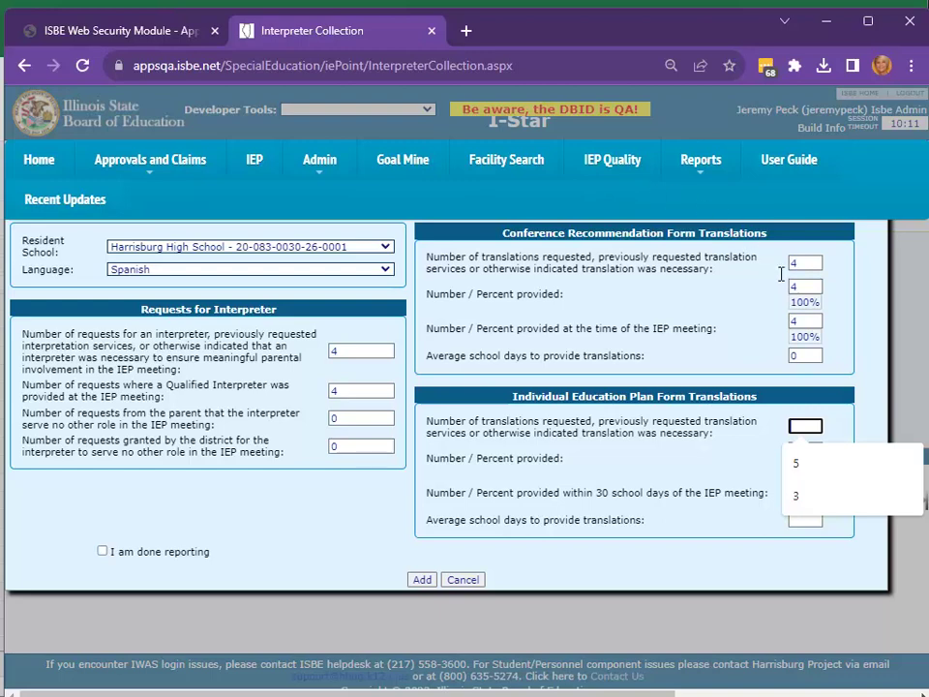
text(4)
key(Tab)
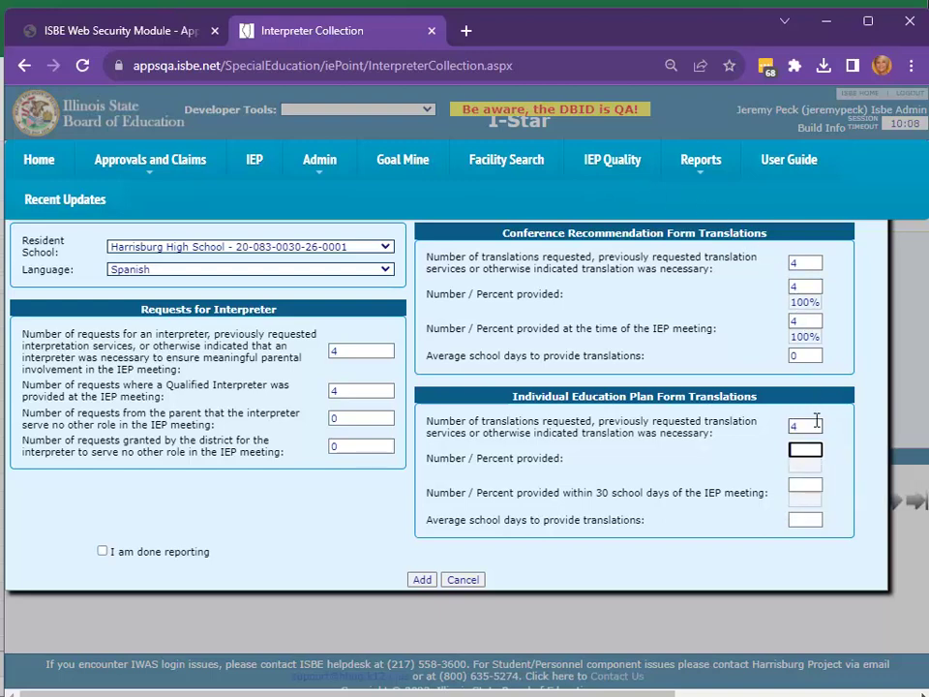
text(4)
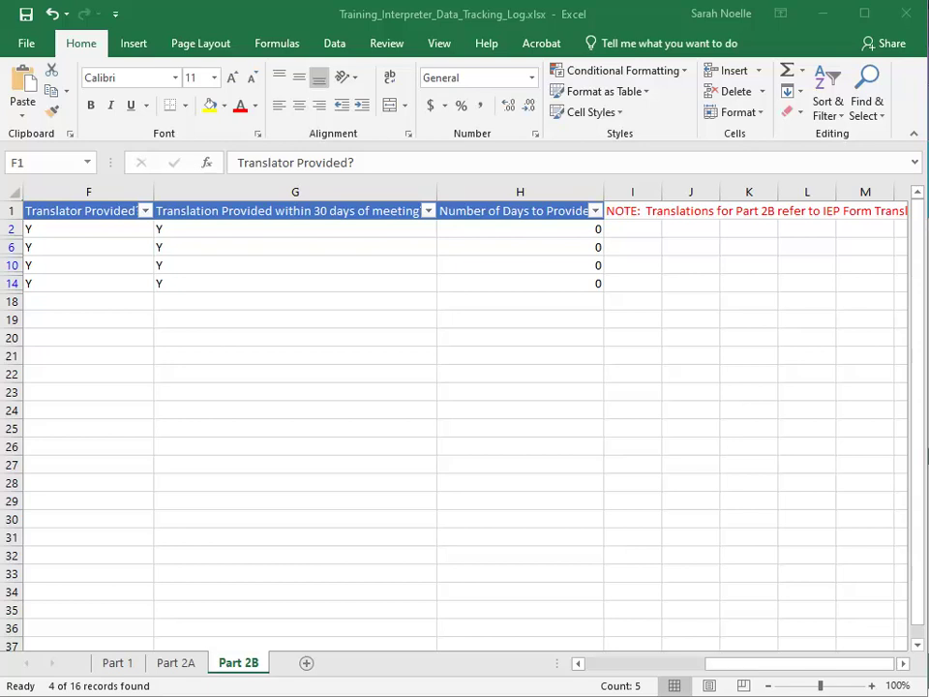
key(ctrl+space)
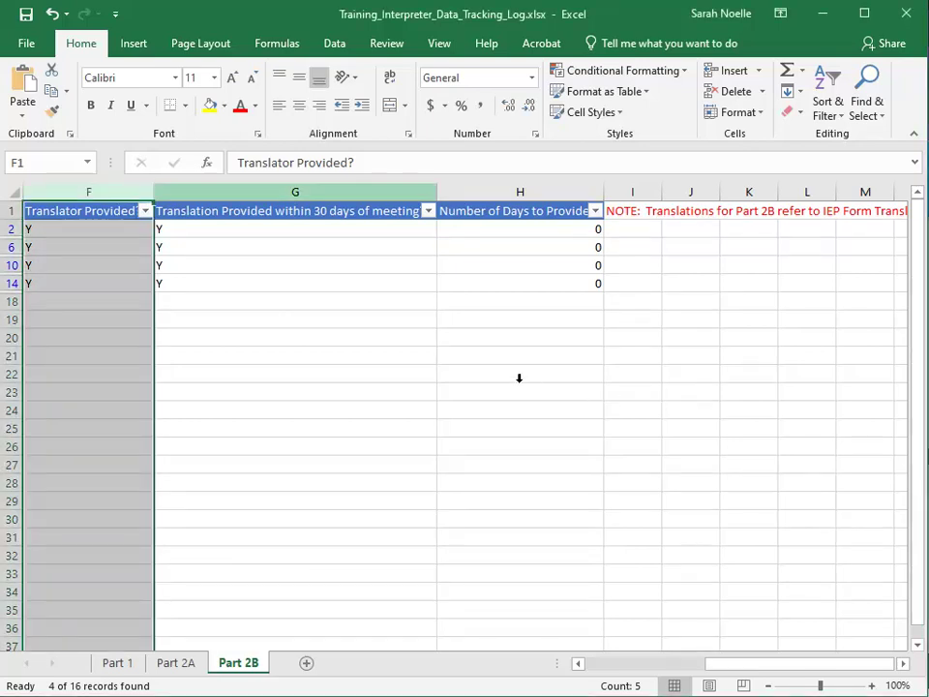
click(348, 184)
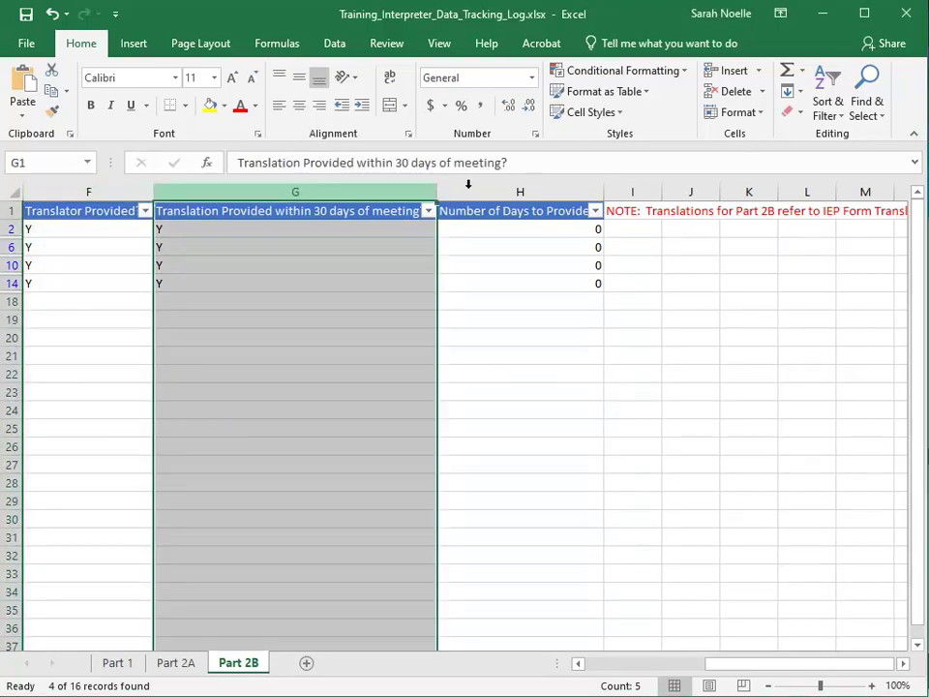
click(472, 186)
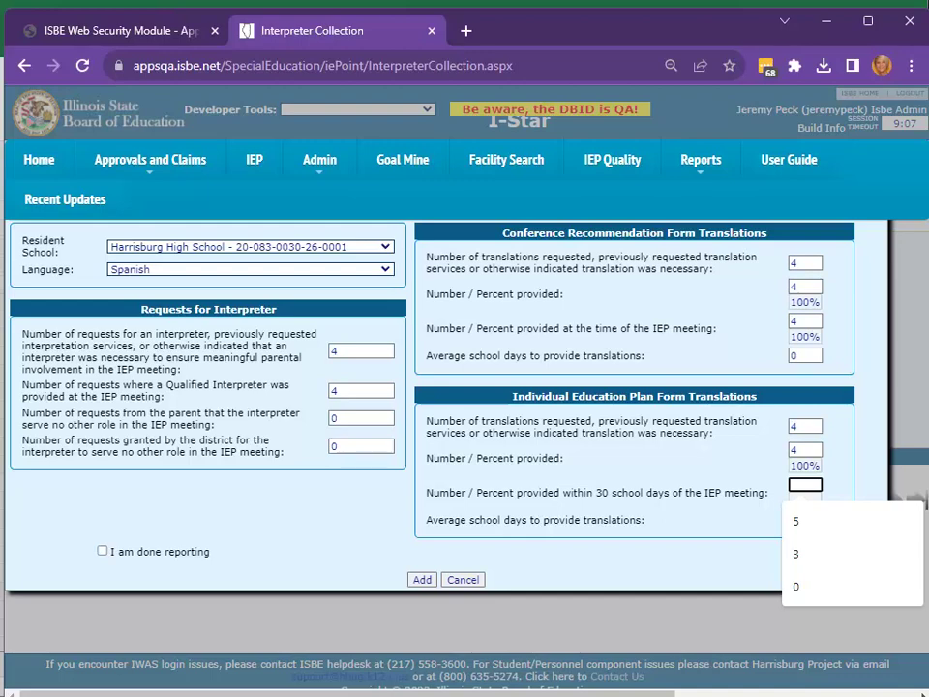
Enter 4 IEP translations provided within 30 school days and 0 average days to provide
text(4)
key(Tab)
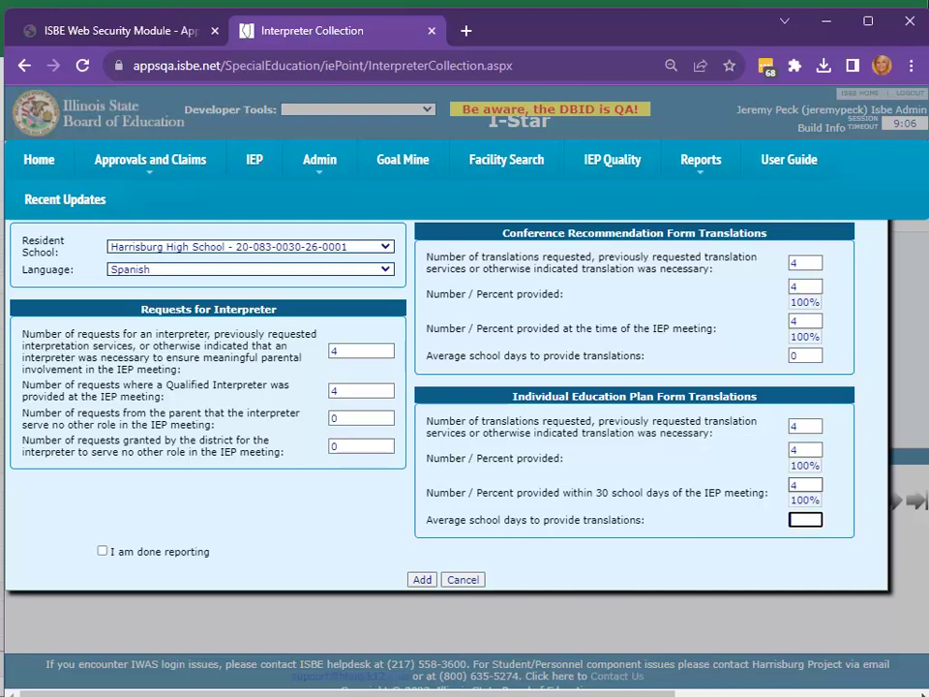
text(0)
Save the Harrisburg High School Spanish interpreter record to the Interpreter Details list
click(422, 579)
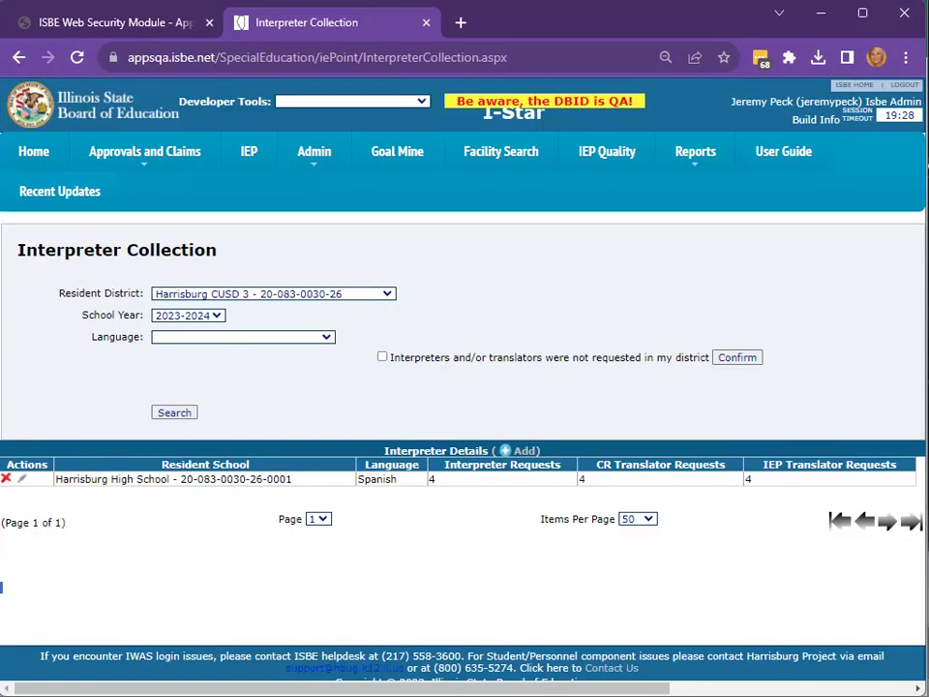